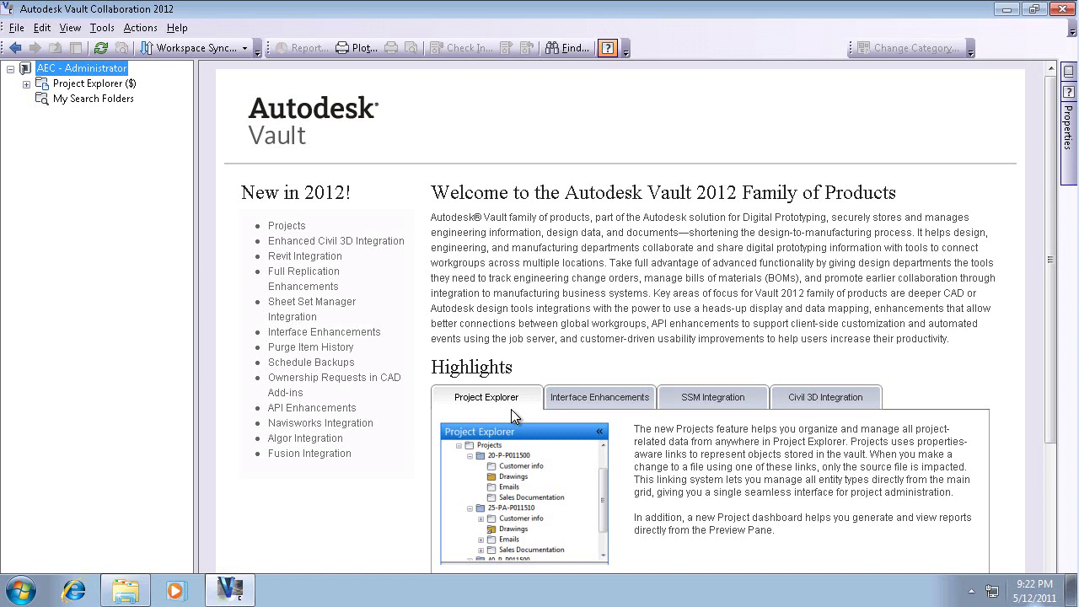
Browse Millennium > Civil 3D Data > AEC Project in Project Explorer and show the Revit Families folder.
{"action": "left_click", "coordinate": [105, 85]}
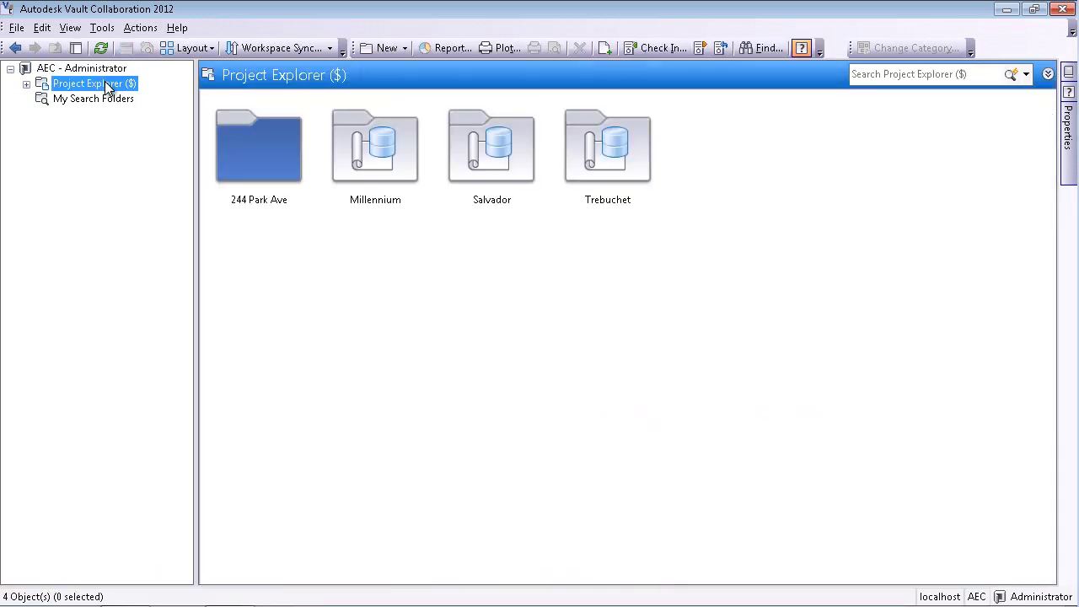
{"action": "double_click", "coordinate": [375, 162]}
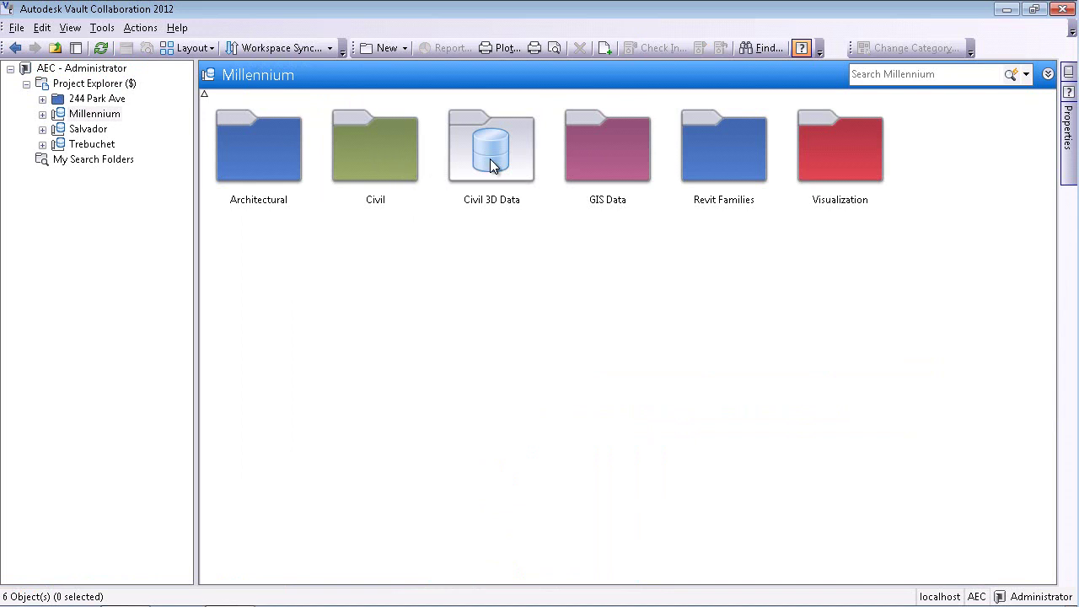
{"action": "double_click", "coordinate": [492, 164]}
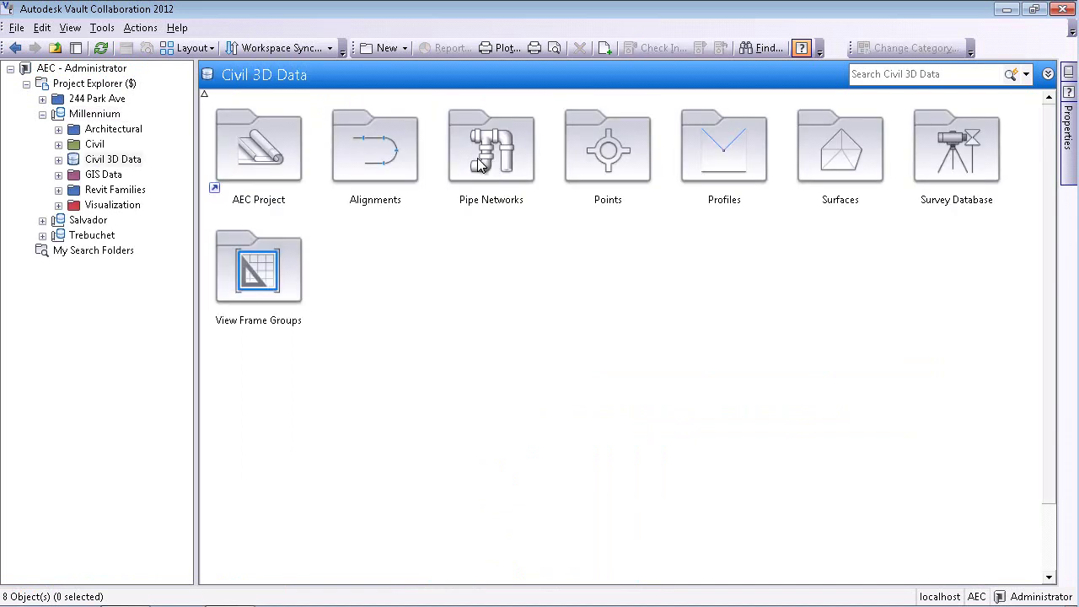
{"action": "left_click", "coordinate": [280, 155]}
{"action": "double_click", "coordinate": [280, 154]}
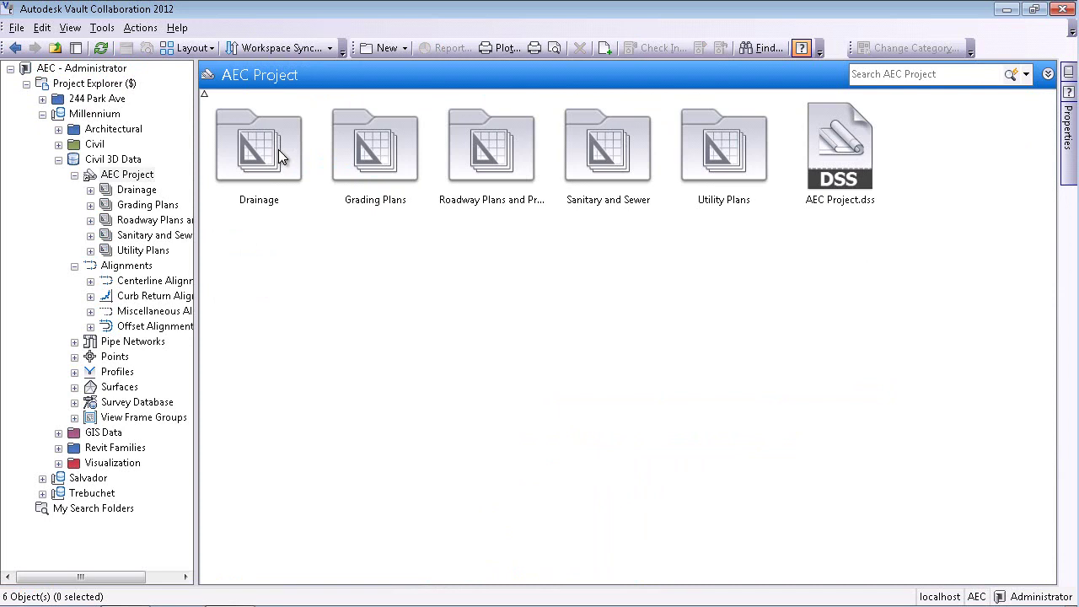
{"action": "left_click", "coordinate": [131, 451]}
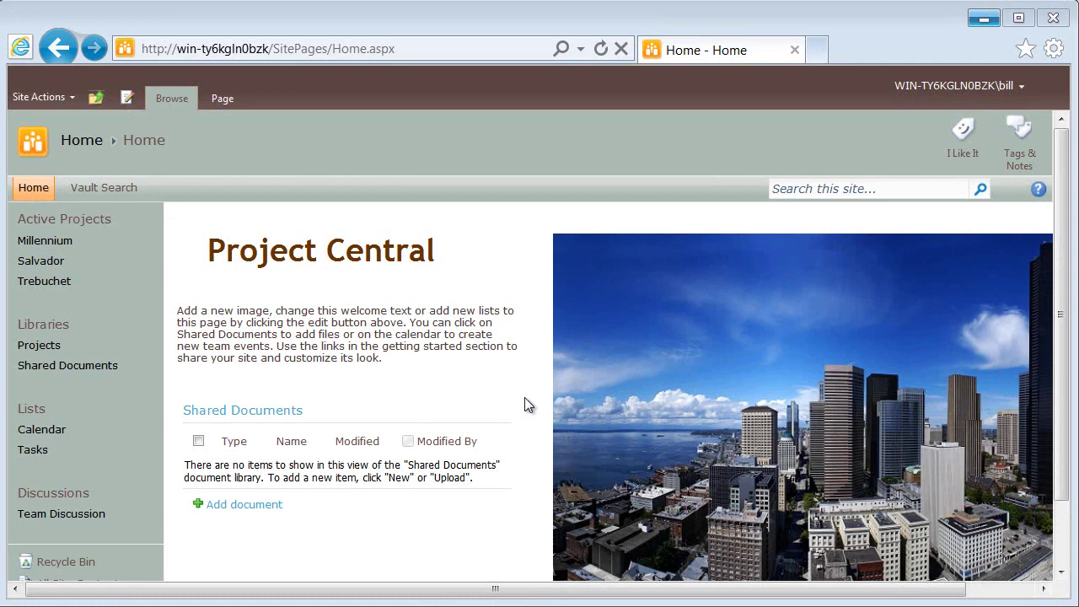
Open the Millennium project site from Active Projects in the Quick Launch.
{"action": "left_click", "coordinate": [64, 242]}
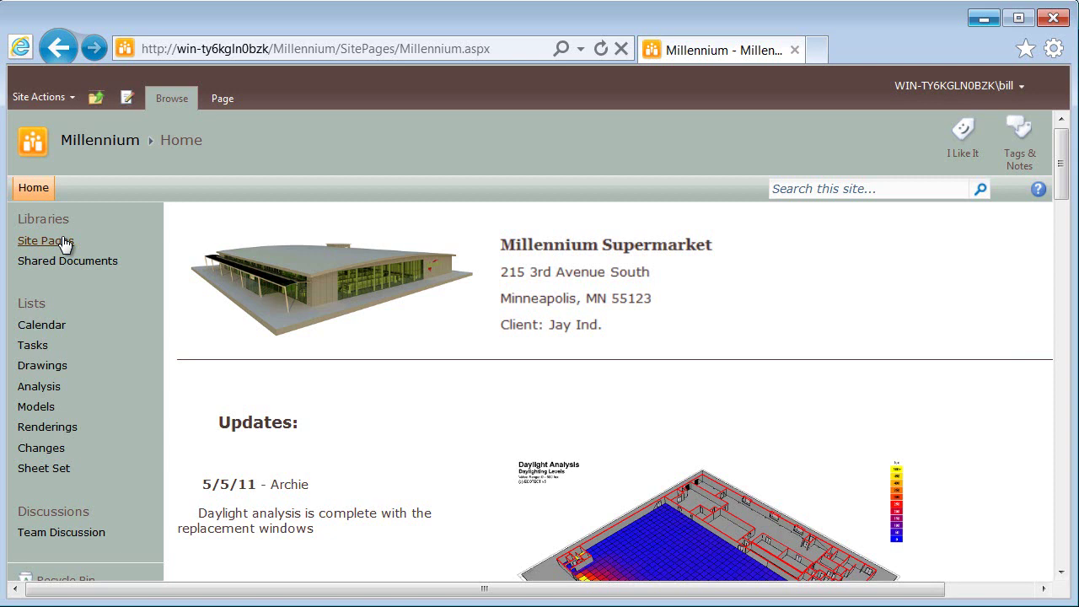
Open the EastElevation item in the Sheet Set list and download its design visualization DWF.
{"action": "left_click", "coordinate": [40, 470]}
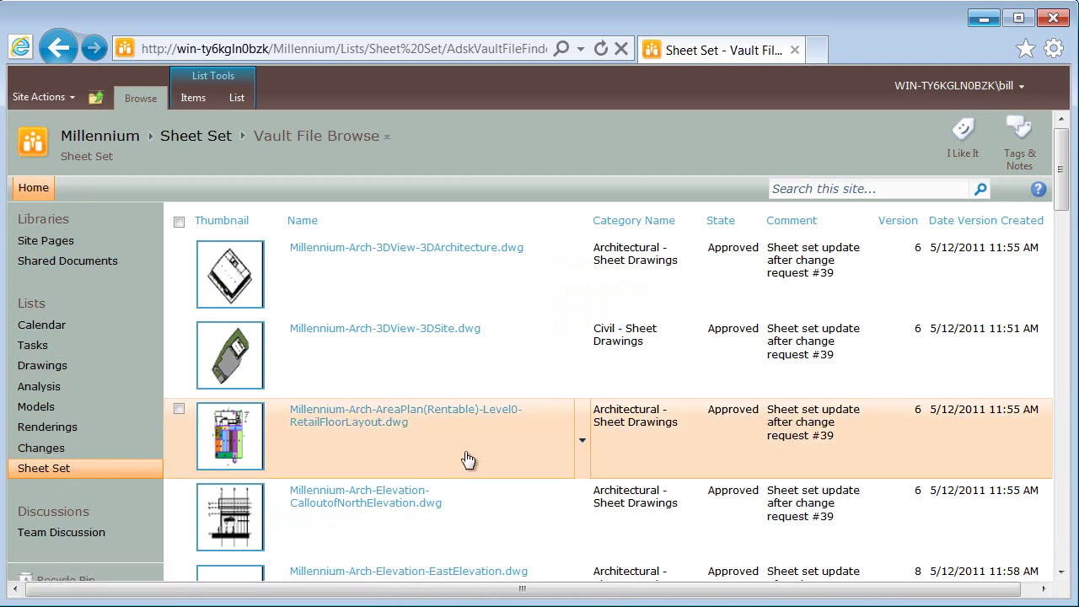
{"action": "scroll", "coordinate": [467, 451], "scroll_direction": "down", "scroll_amount": 1}
{"action": "scroll", "coordinate": [469, 455], "scroll_direction": "down", "scroll_amount": 1}
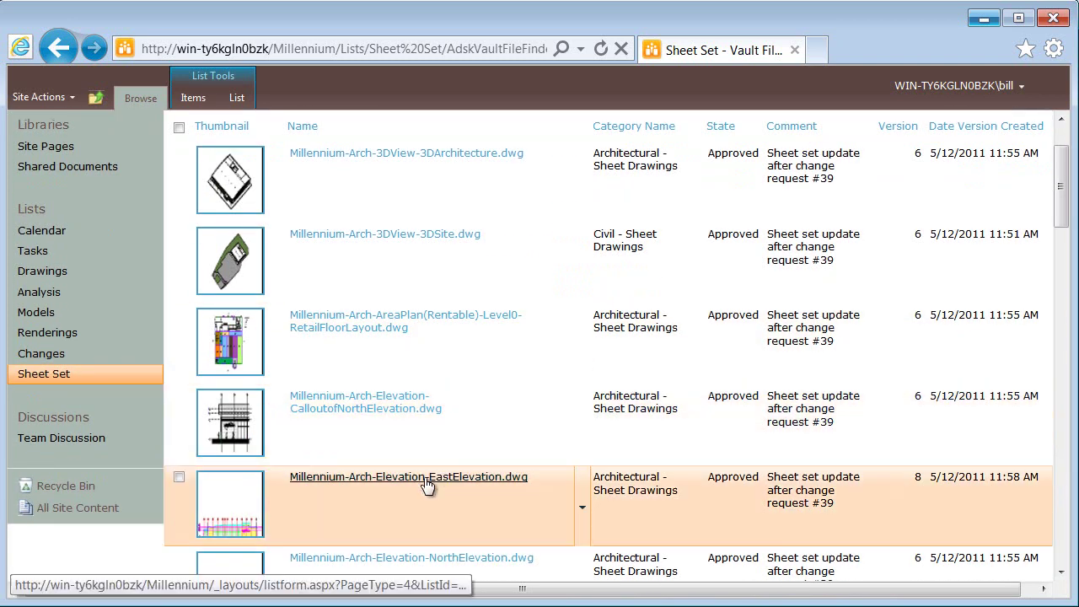
{"action": "left_click", "coordinate": [425, 479]}
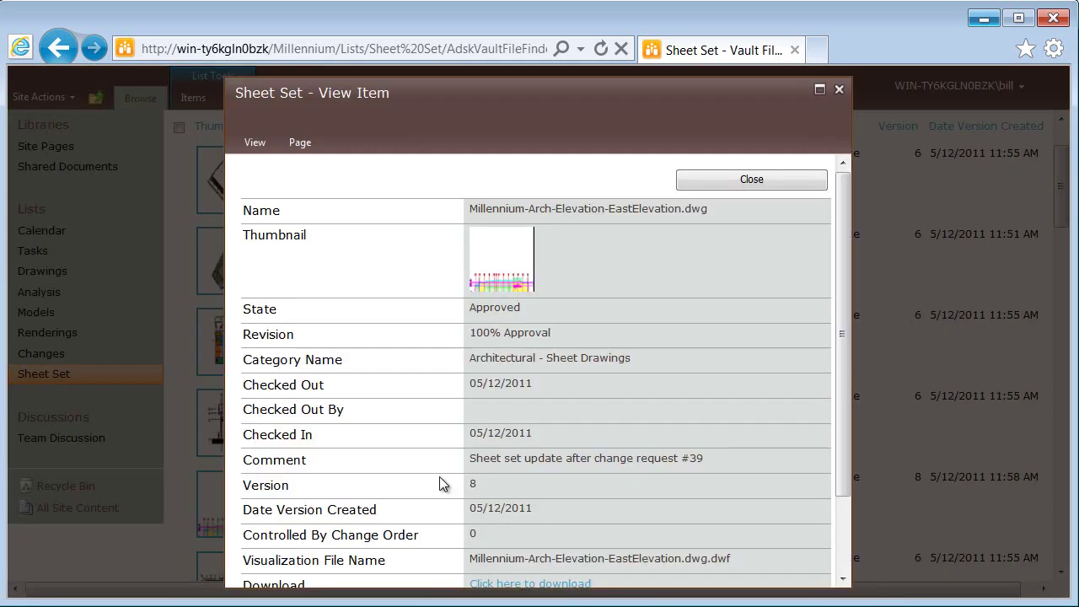
{"action": "left_click_drag", "start_coordinate": [843, 303], "coordinate": [849, 396]}
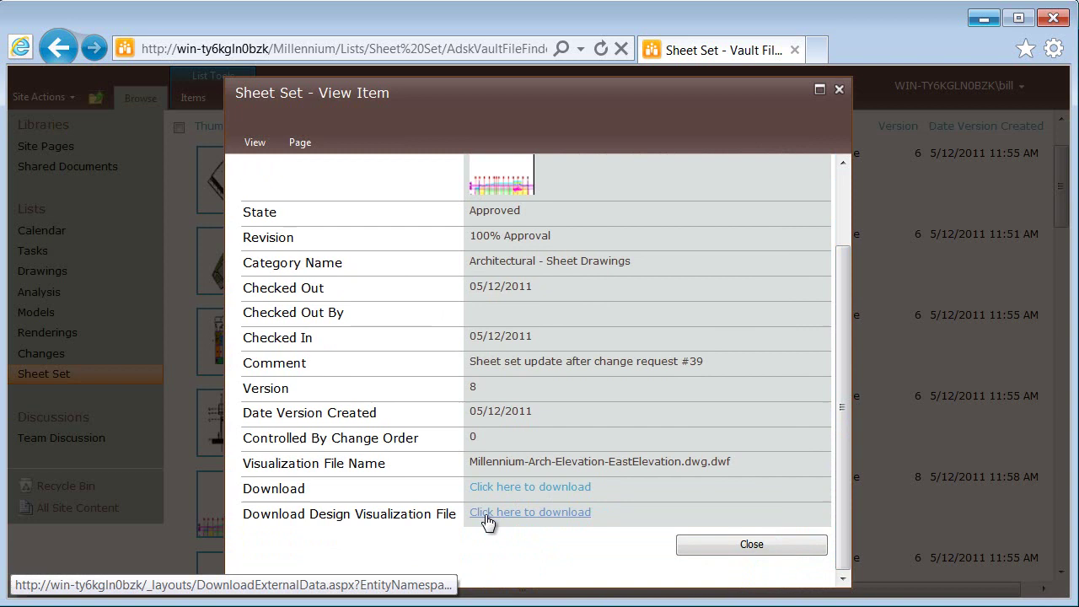
{"action": "left_click", "coordinate": [488, 515]}
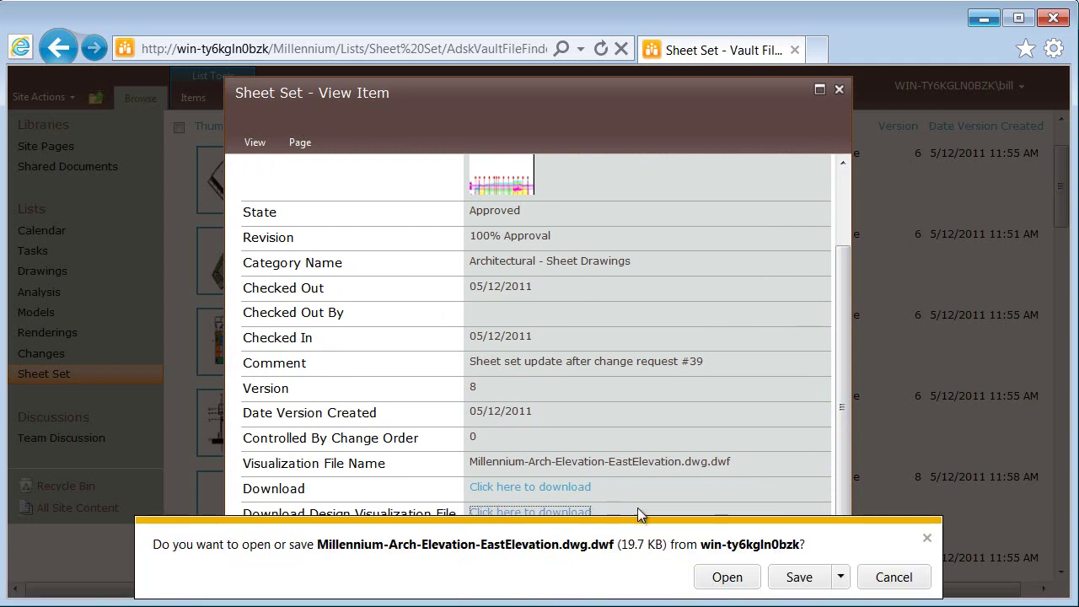
Open the downloaded East Elevation DWF in Design Review and frame the building's left end.
{"action": "left_click", "coordinate": [730, 578]}
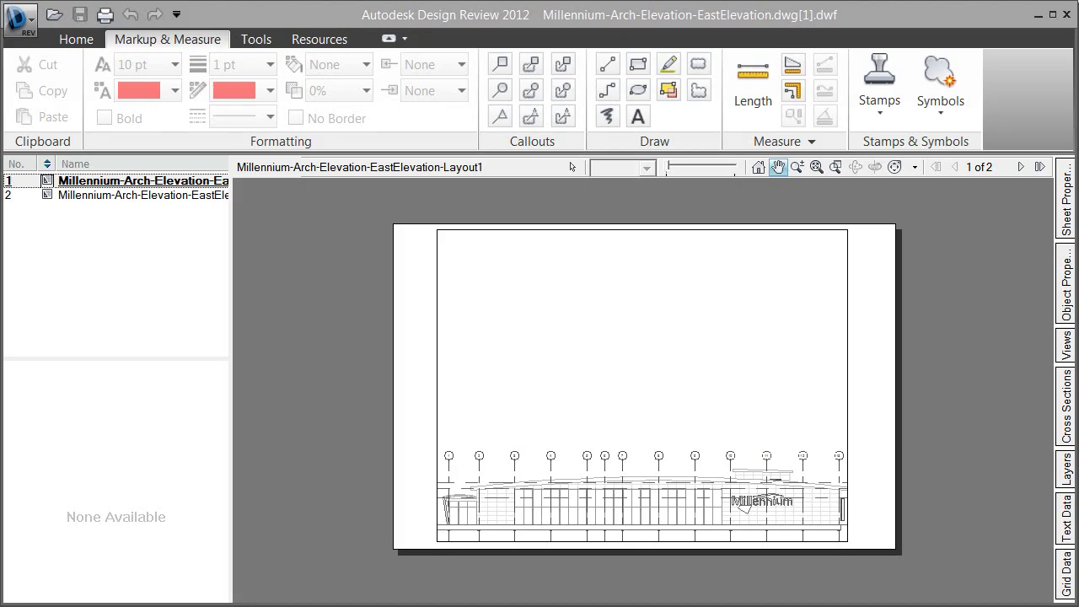
{"action": "left_click_drag", "start_coordinate": [644, 379], "coordinate": [686, 375]}
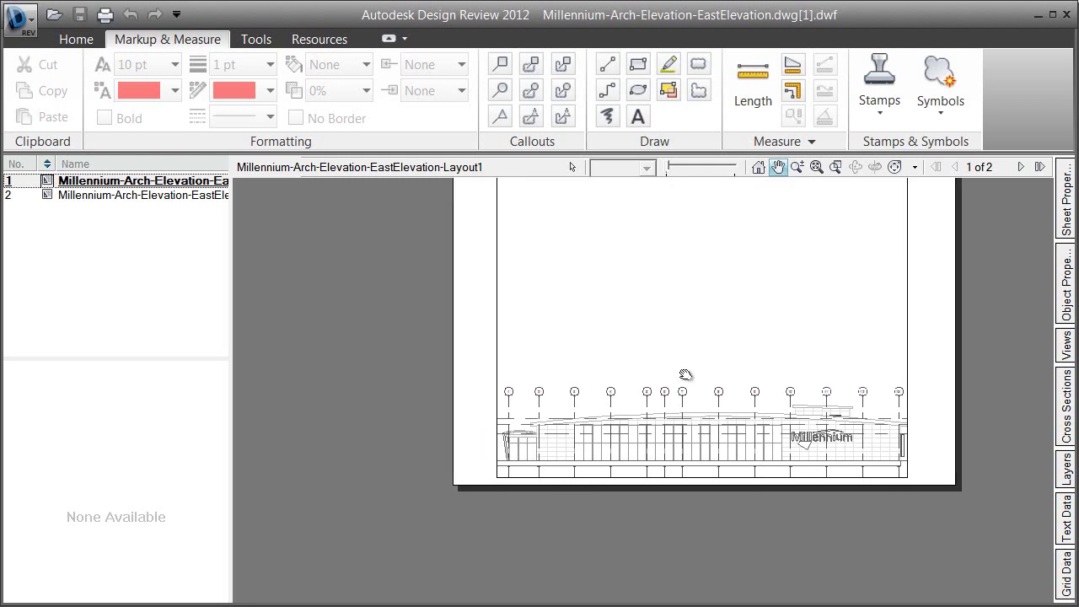
{"action": "scroll", "coordinate": [511, 439], "scroll_direction": "up", "scroll_amount": 3}
{"action": "scroll", "coordinate": [520, 371], "scroll_direction": "down", "scroll_amount": 1}
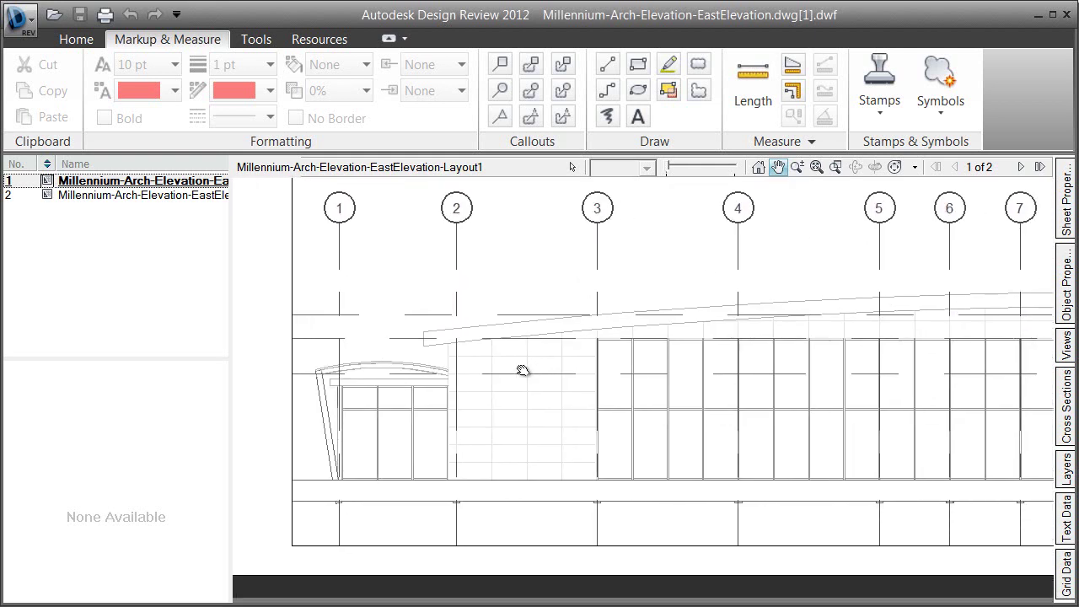
Cloud grid lines 3–4 with the note 'Collision between the window frame and the overhead beam'.
{"action": "left_click", "coordinate": [531, 64]}
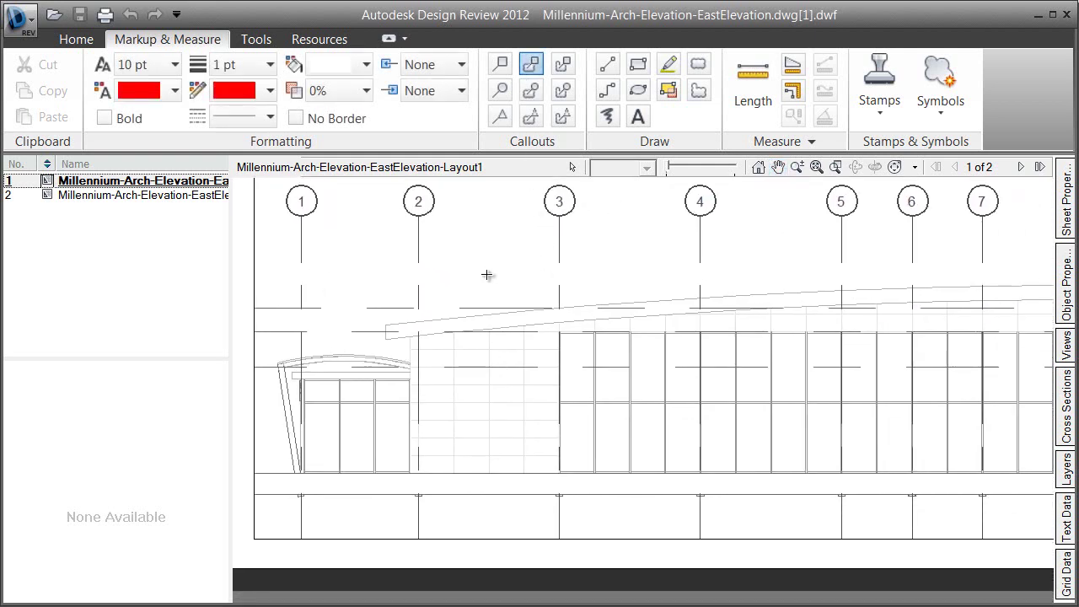
{"action": "left_click_drag", "start_coordinate": [487, 275], "coordinate": [711, 390]}
{"action": "left_click", "coordinate": [743, 227]}
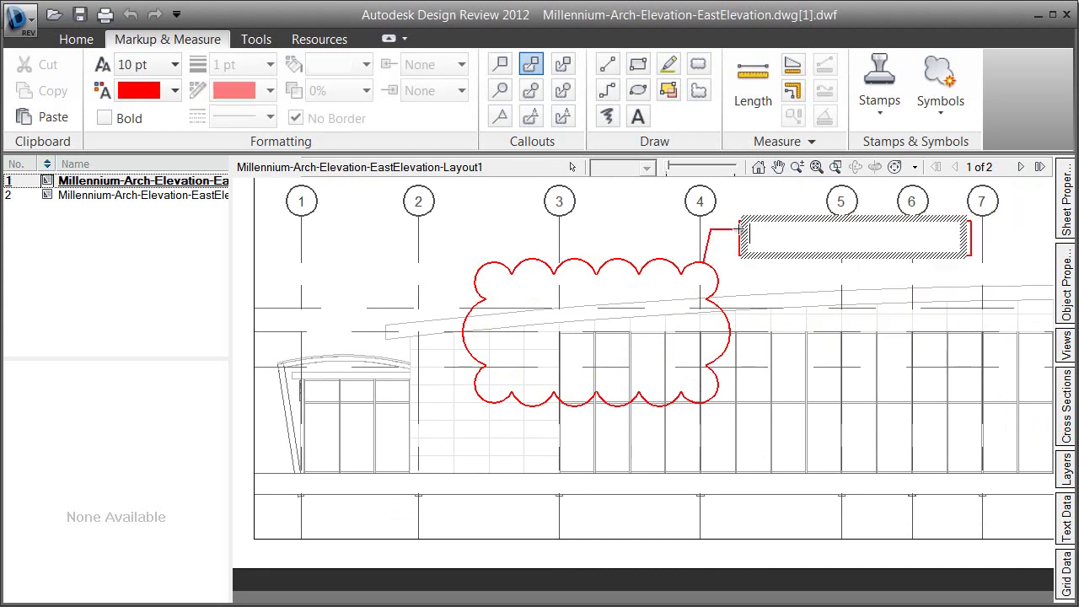
{"action": "type", "text": "Collision between the window frame and the overhead be"}
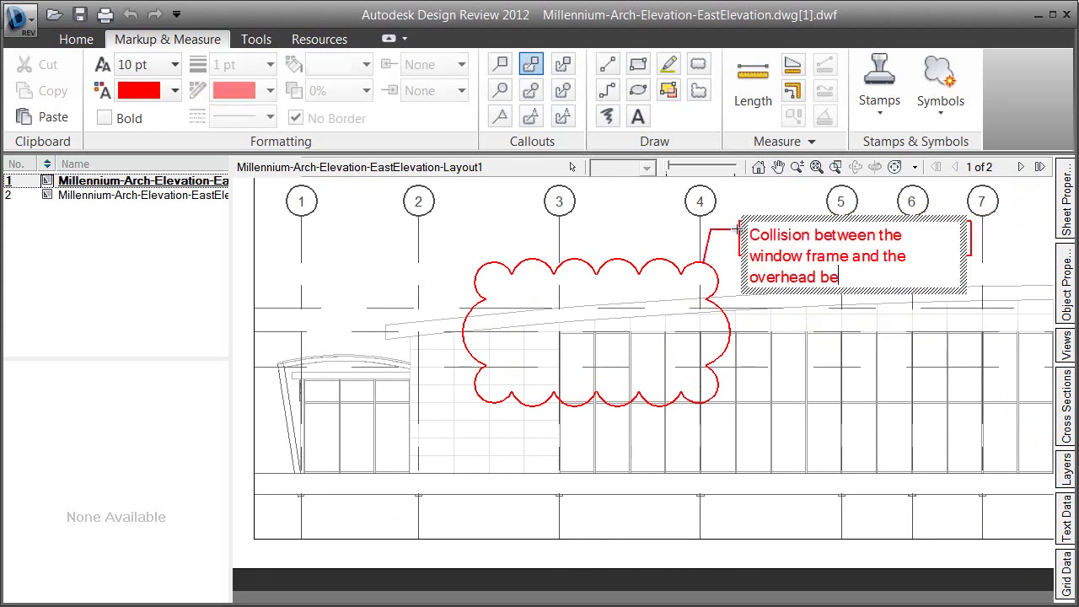
{"action": "type", "text": "am"}
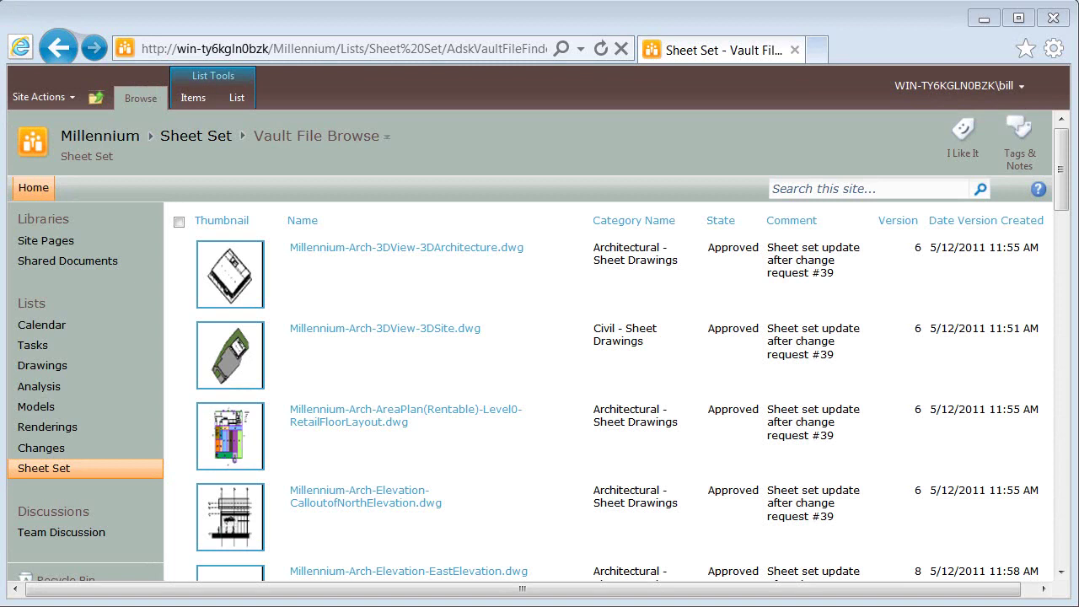
Start a new change request in the Changes list titled 'Collision with window'.
{"action": "left_click", "coordinate": [42, 451]}
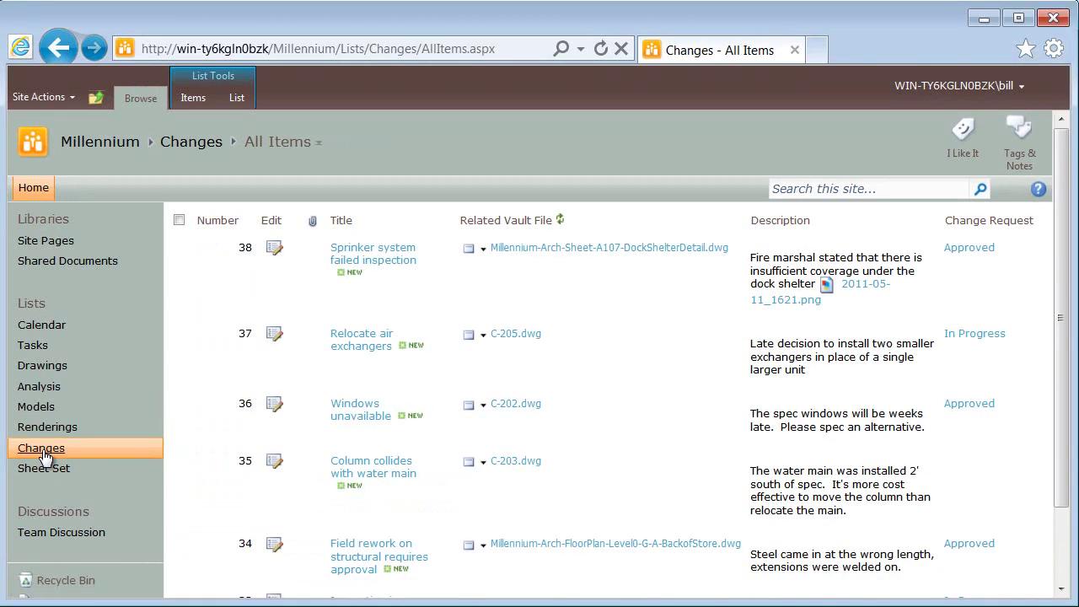
{"action": "scroll", "coordinate": [299, 454], "scroll_direction": "down", "scroll_amount": 2}
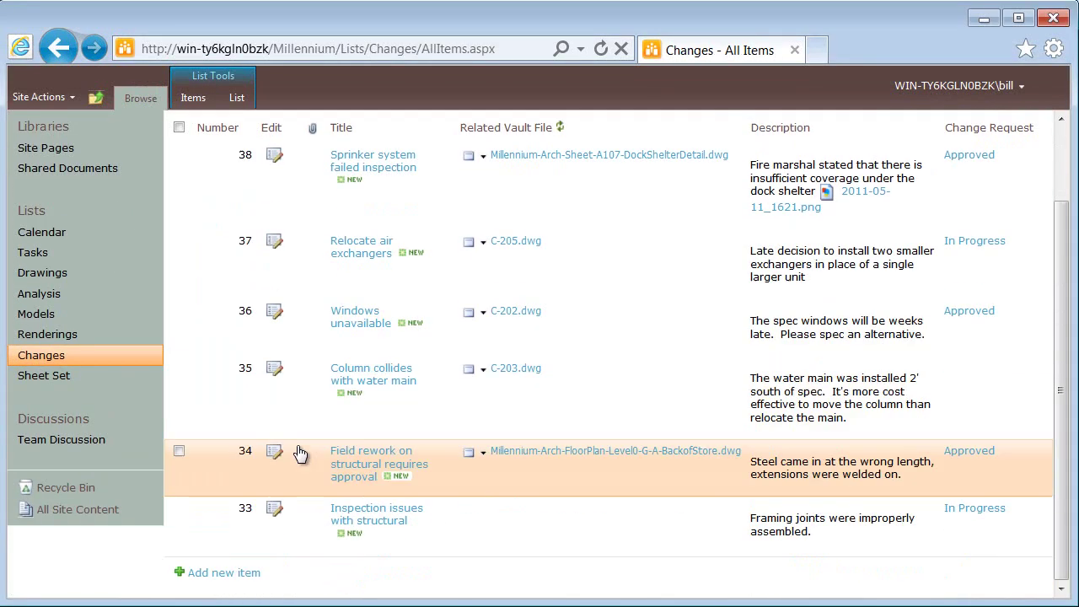
{"action": "left_click", "coordinate": [238, 572]}
{"action": "left_click", "coordinate": [469, 275]}
{"action": "type", "text": "Collisio"}
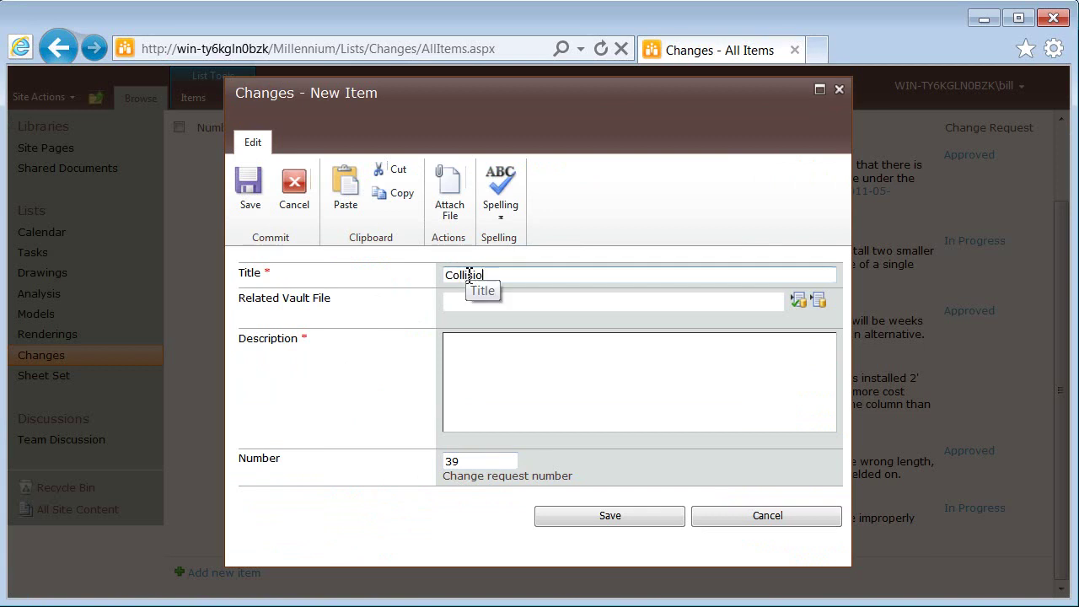
{"action": "type", "text": "n with window frame and beam"}
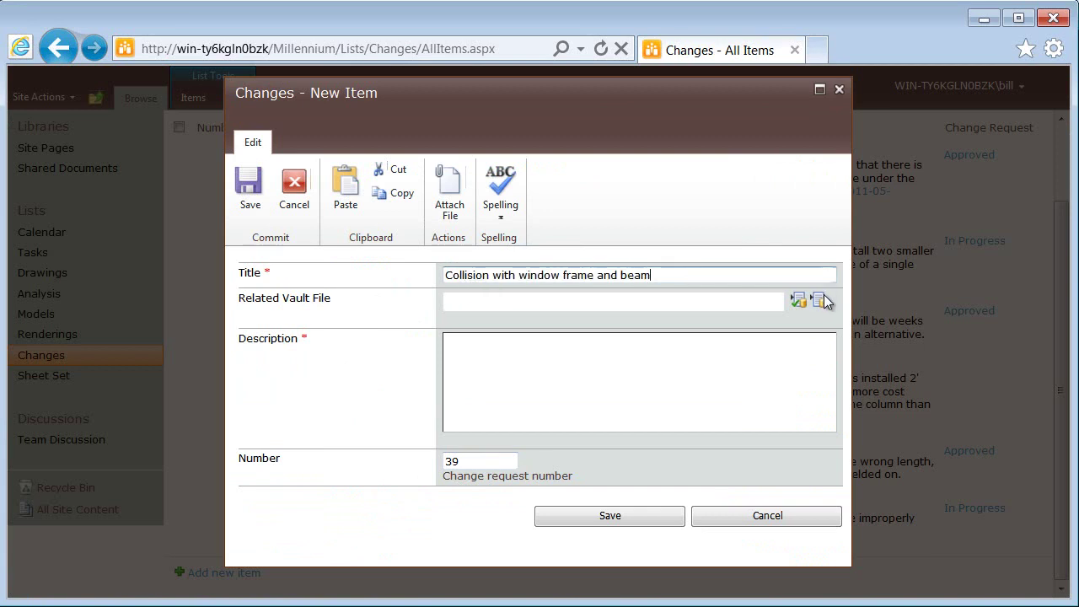
Link the approved East Elevation drawing from Vault, filtering files by State 'appr'.
{"action": "left_click", "coordinate": [818, 300]}
{"action": "left_click", "coordinate": [468, 115]}
{"action": "left_click", "coordinate": [430, 162]}
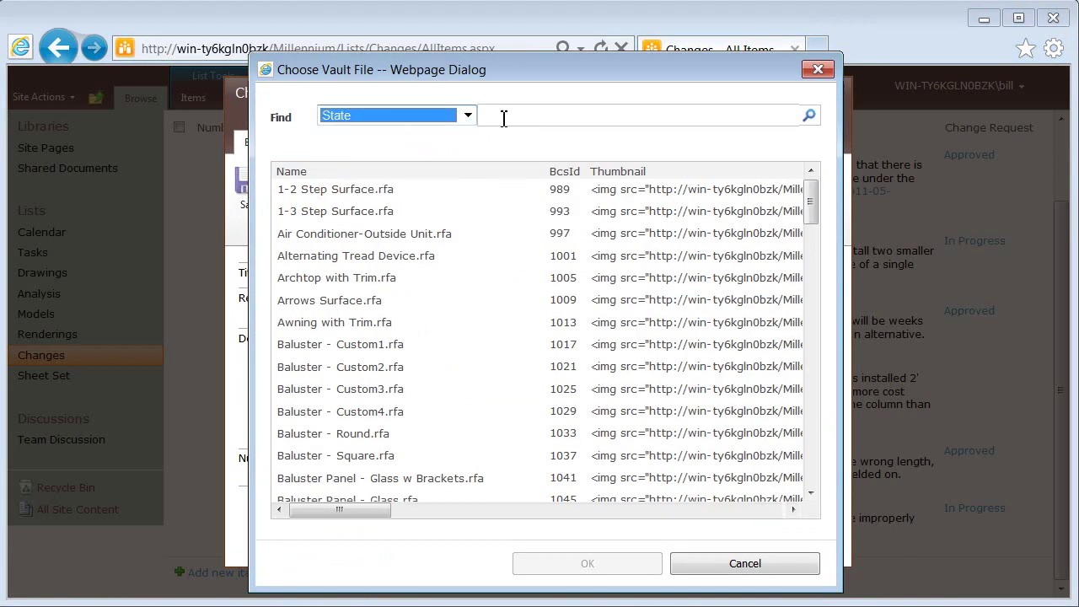
{"action": "left_click", "coordinate": [506, 116]}
{"action": "type", "text": "appr"}
{"action": "key", "text": "Return"}
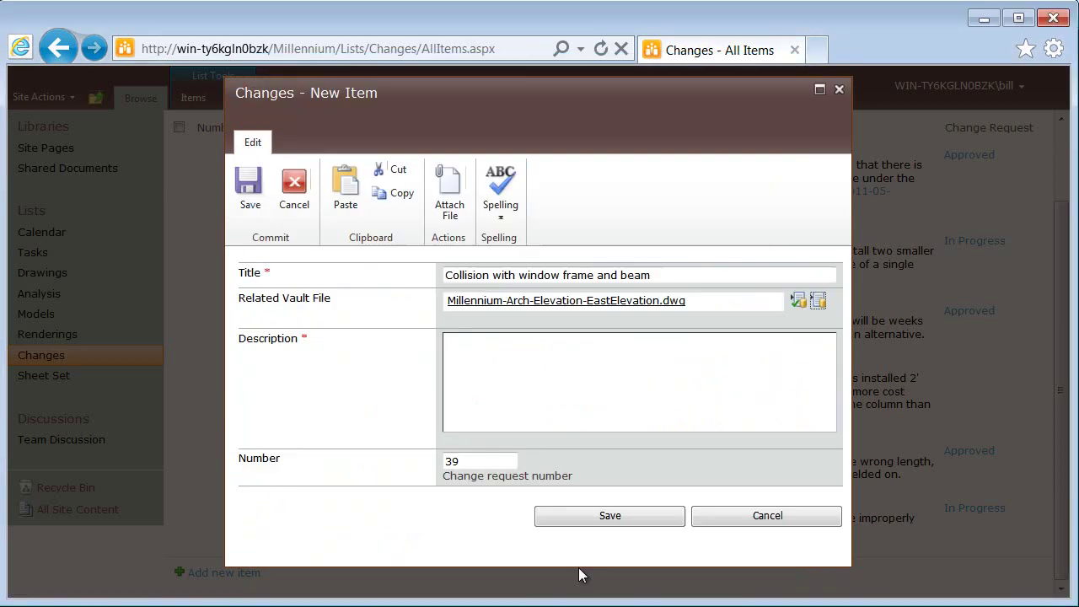
{"action": "left_click", "coordinate": [586, 563]}
Describe the South East window-frame collision and upload the East Elevation markup DWF.
{"action": "left_click", "coordinate": [649, 364]}
{"action": "type", "text": "The top of the window frame in the South East corner of the East wall collides with the roof beam"}
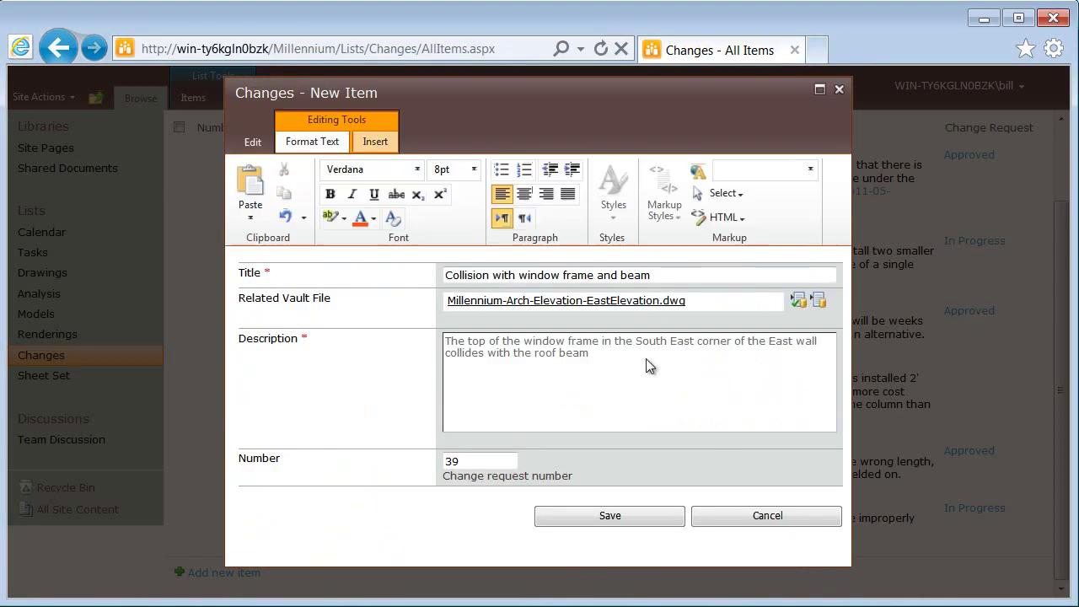
{"action": "left_click", "coordinate": [371, 143]}
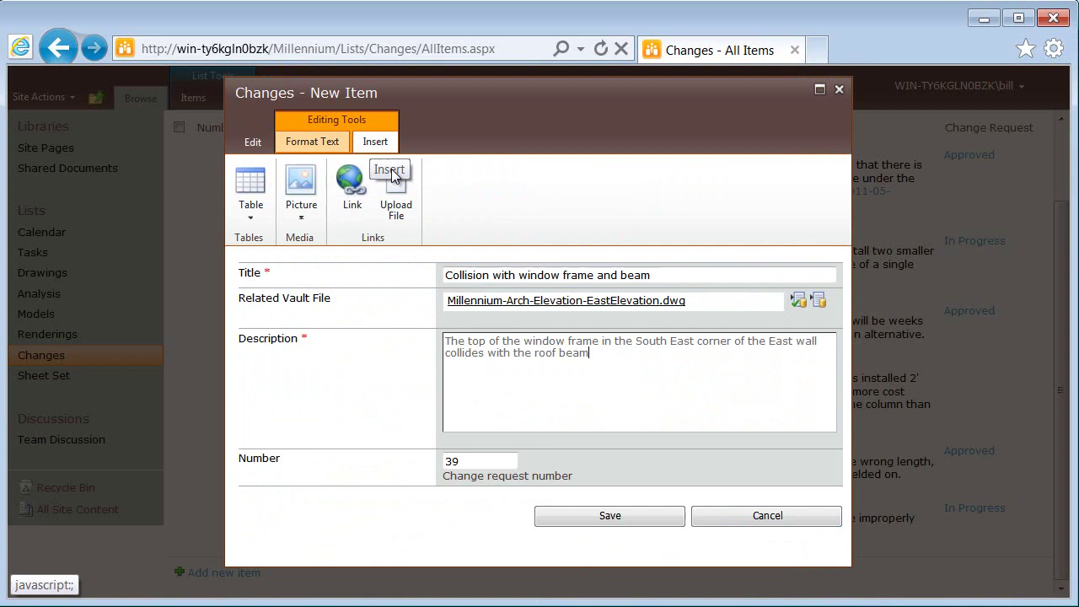
{"action": "left_click", "coordinate": [396, 199]}
{"action": "left_click", "coordinate": [628, 278]}
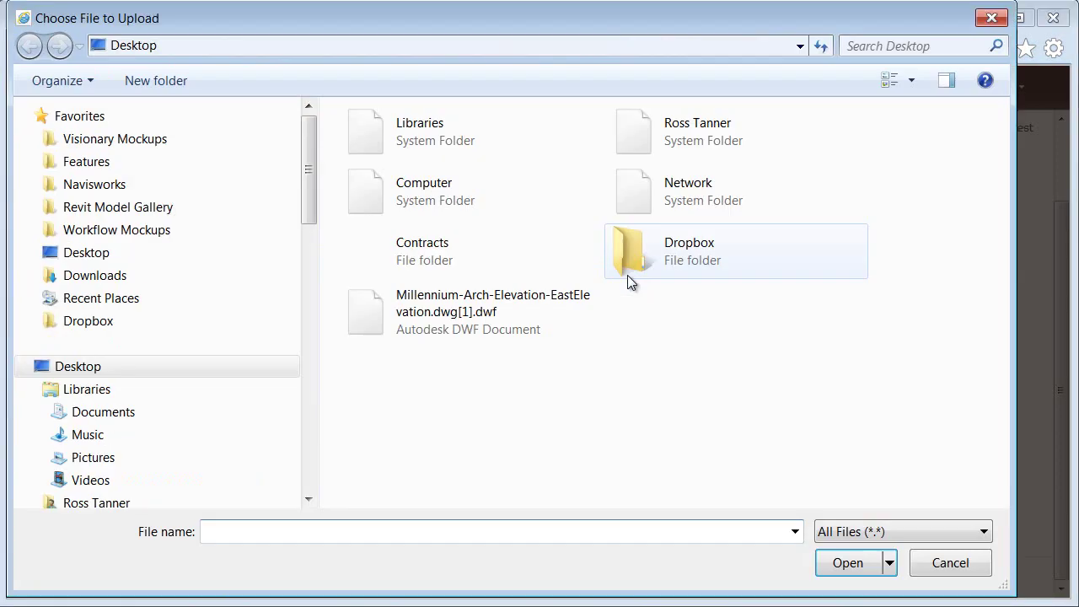
{"action": "left_click", "coordinate": [440, 305]}
{"action": "left_click", "coordinate": [848, 564]}
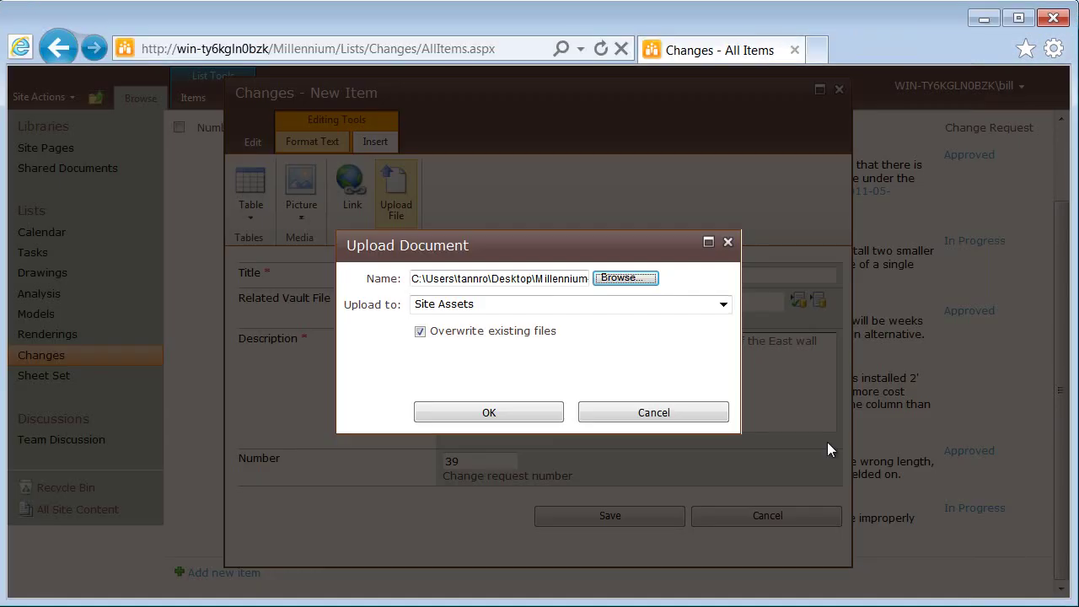
{"action": "left_click", "coordinate": [543, 413]}
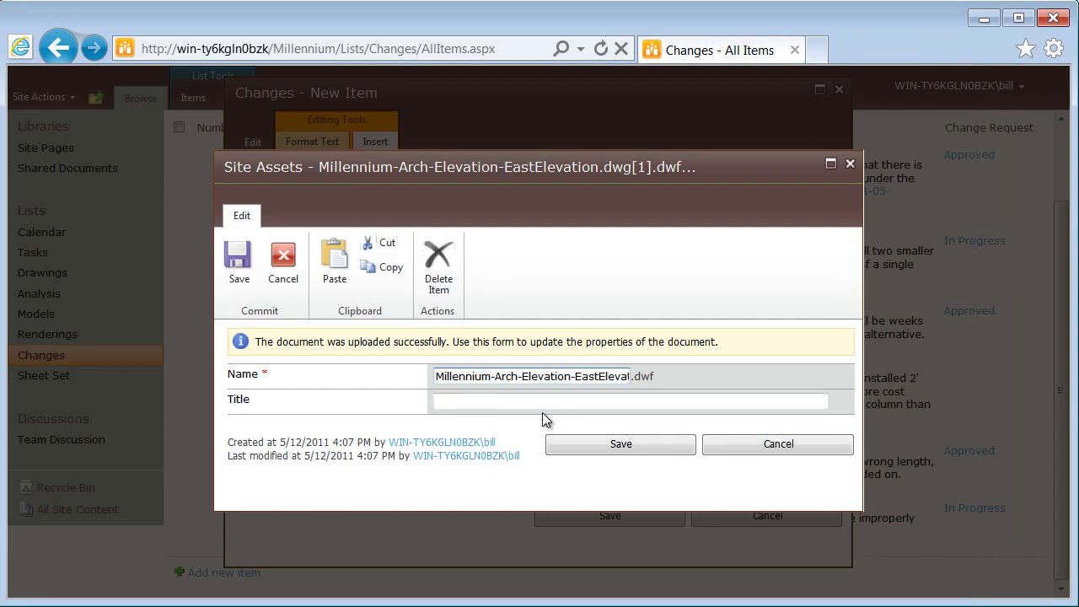
{"action": "left_click", "coordinate": [572, 443]}
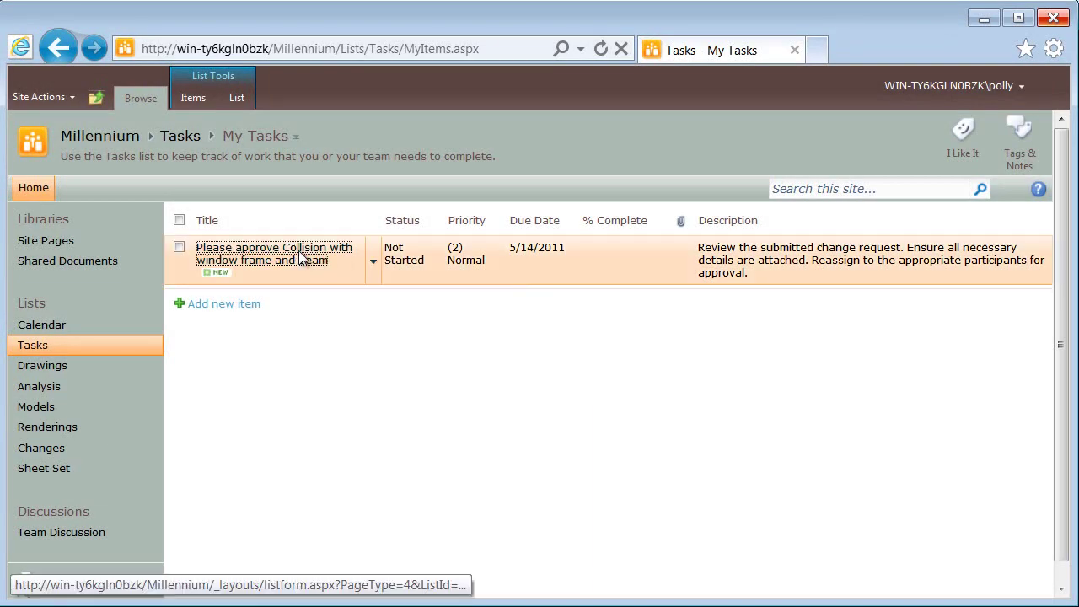
Open the collision approval task and comment 'Further details are availalbe from Joe.'.
{"action": "left_click", "coordinate": [311, 254]}
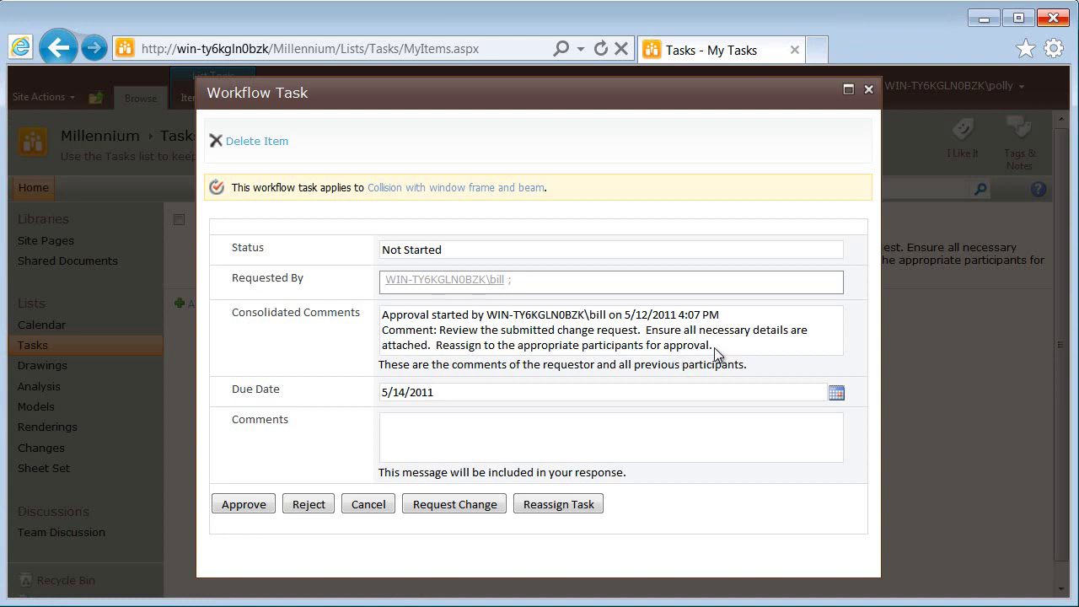
{"action": "left_click_drag", "start_coordinate": [714, 347], "coordinate": [433, 314]}
{"action": "left_click", "coordinate": [452, 438]}
{"action": "type", "text": "Further "}
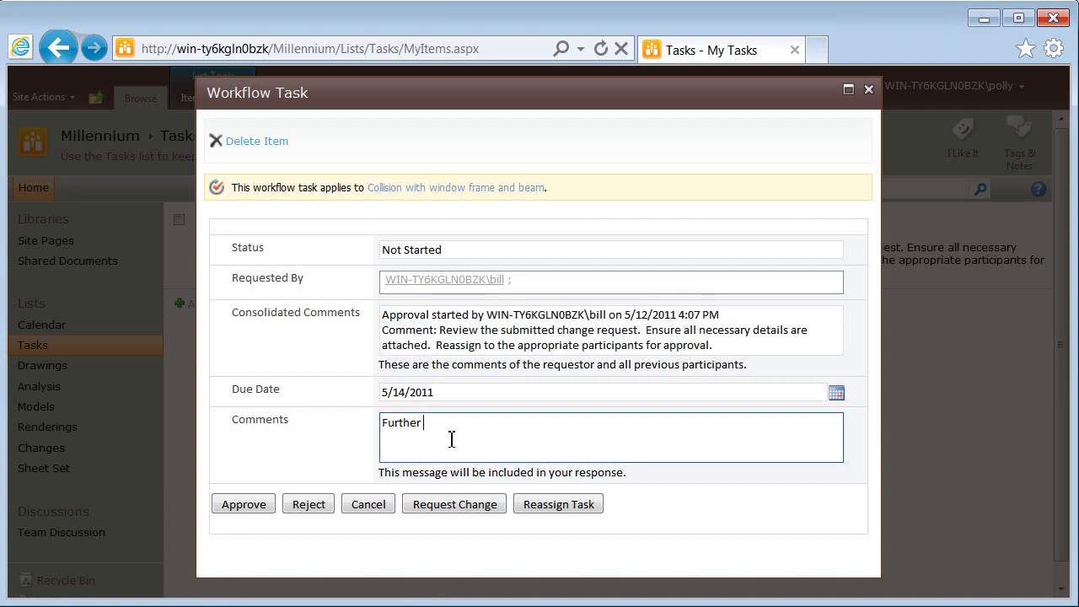
{"action": "type", "text": "details are availalbe from Joe."}
Reassign the task to user archie and send it.
{"action": "left_click", "coordinate": [547, 503]}
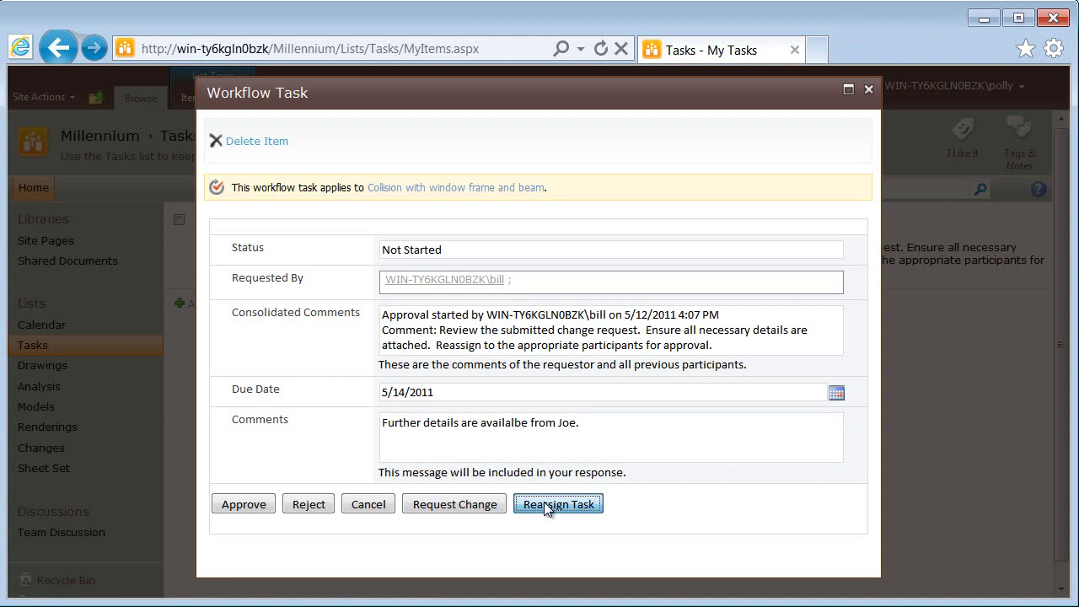
{"action": "left_click", "coordinate": [411, 255]}
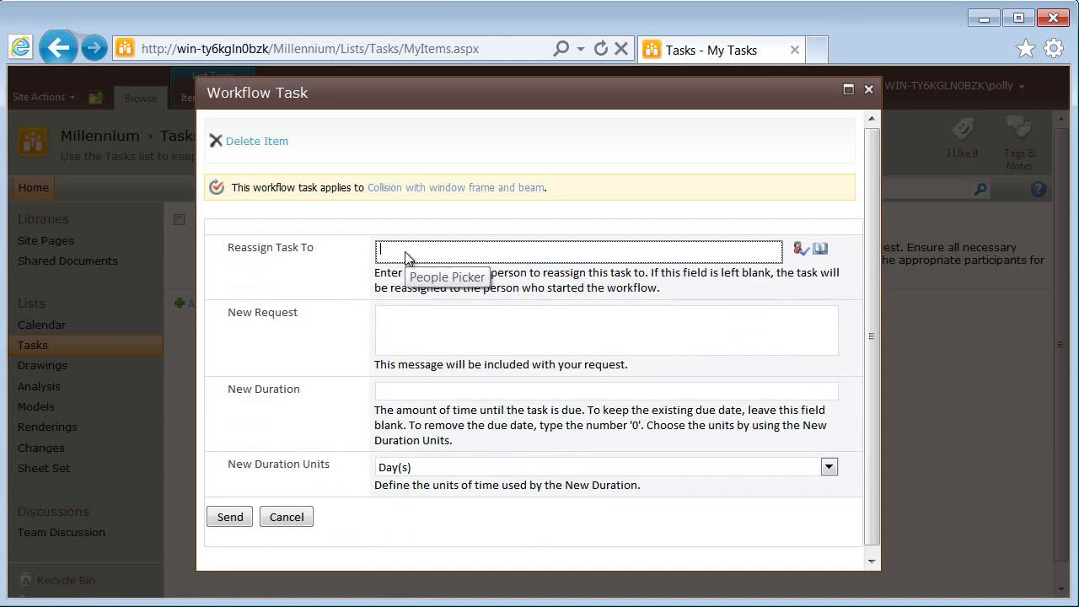
{"action": "type", "text": "archie"}
{"action": "left_click", "coordinate": [800, 248]}
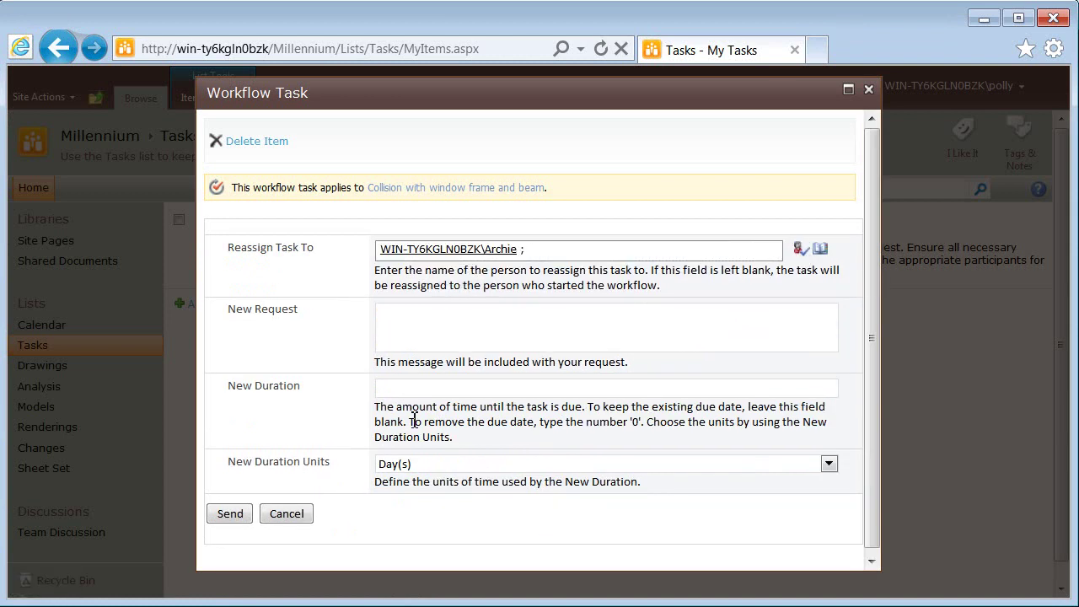
{"action": "left_click", "coordinate": [230, 514]}
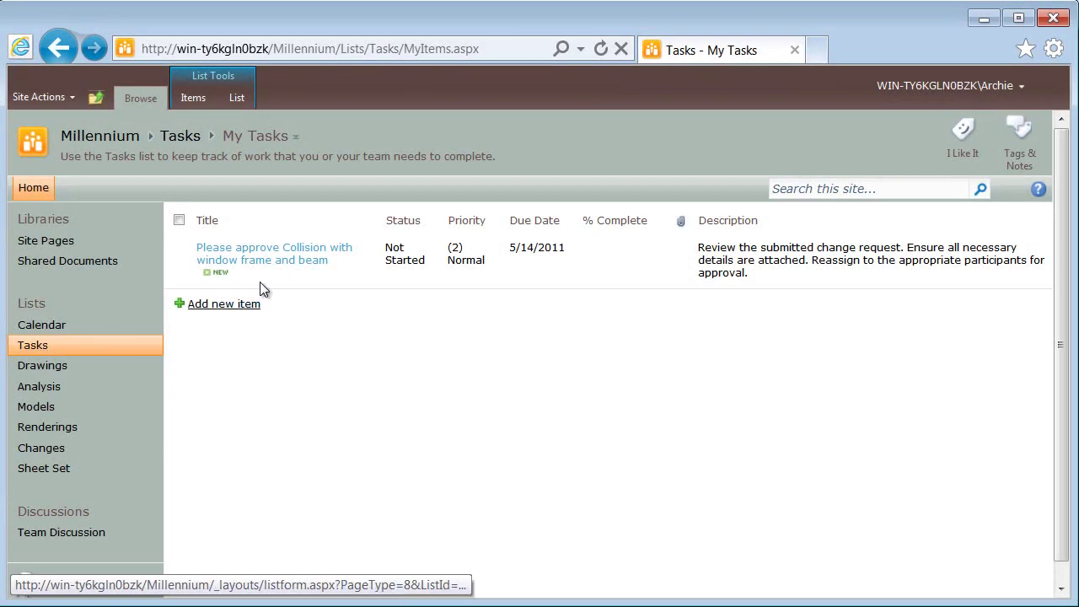
Open the 'Collision with window frame and beam' request's DWF attachment and zoom to the cloud.
{"action": "left_click", "coordinate": [291, 248]}
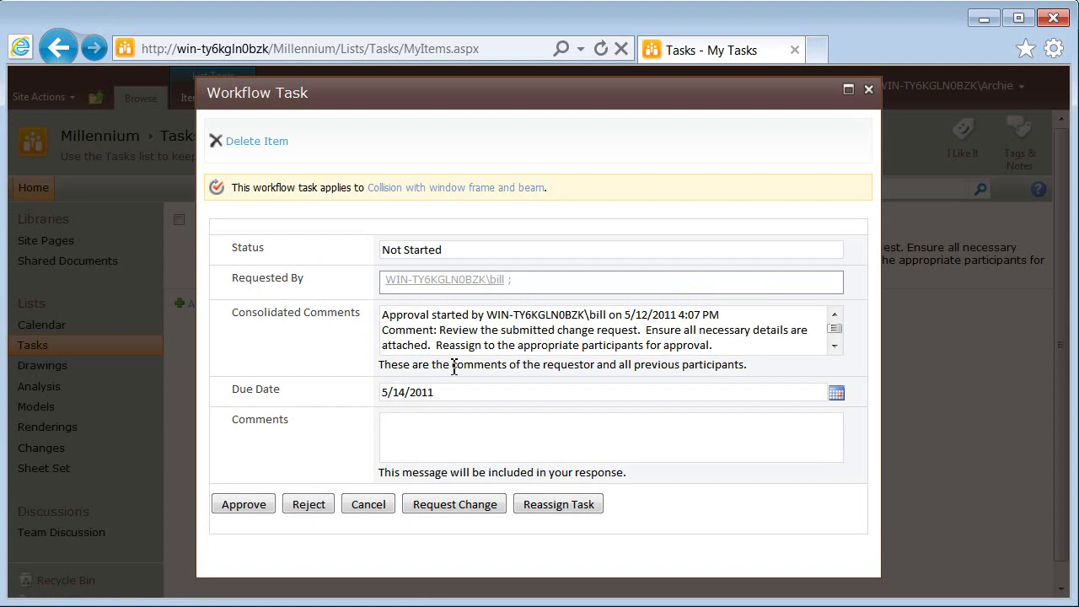
{"action": "left_click", "coordinate": [505, 189]}
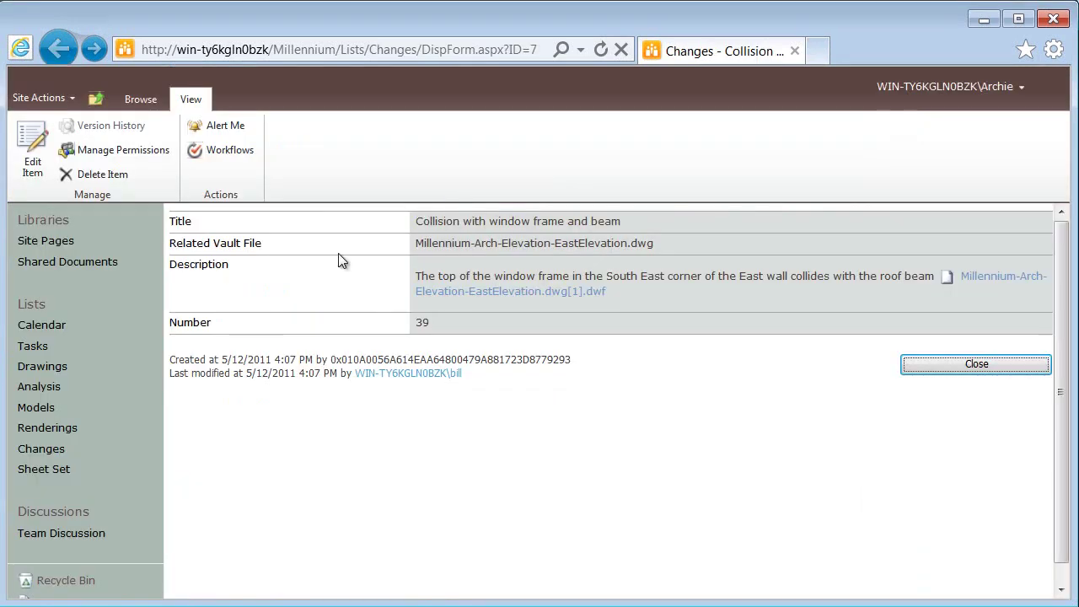
{"action": "left_click", "coordinate": [506, 291]}
{"action": "left_click_drag", "start_coordinate": [501, 402], "coordinate": [537, 274]}
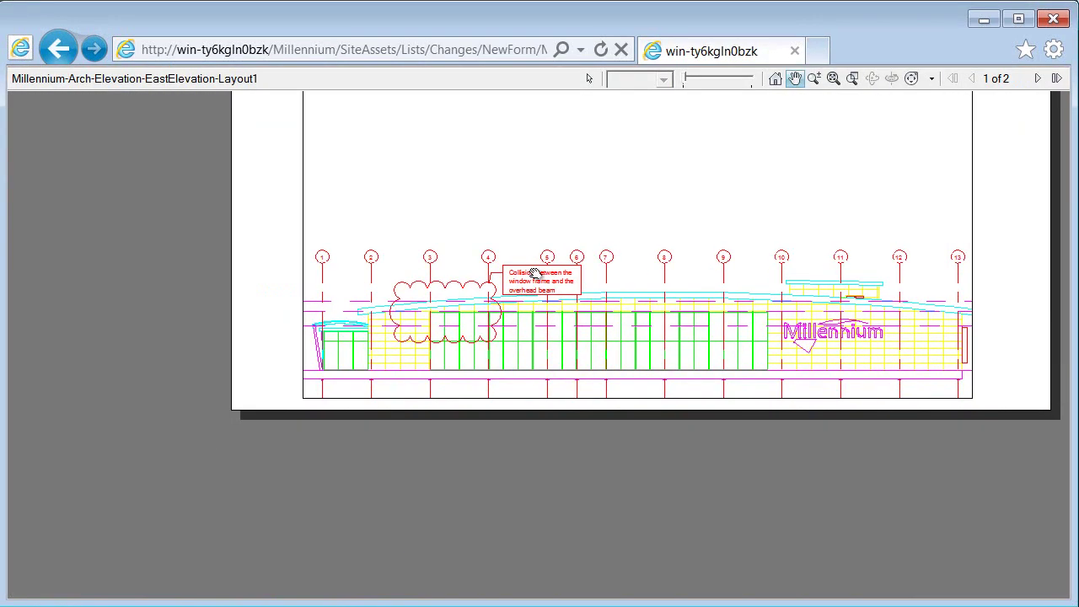
{"action": "scroll", "coordinate": [503, 312], "scroll_direction": "up", "scroll_amount": 2}
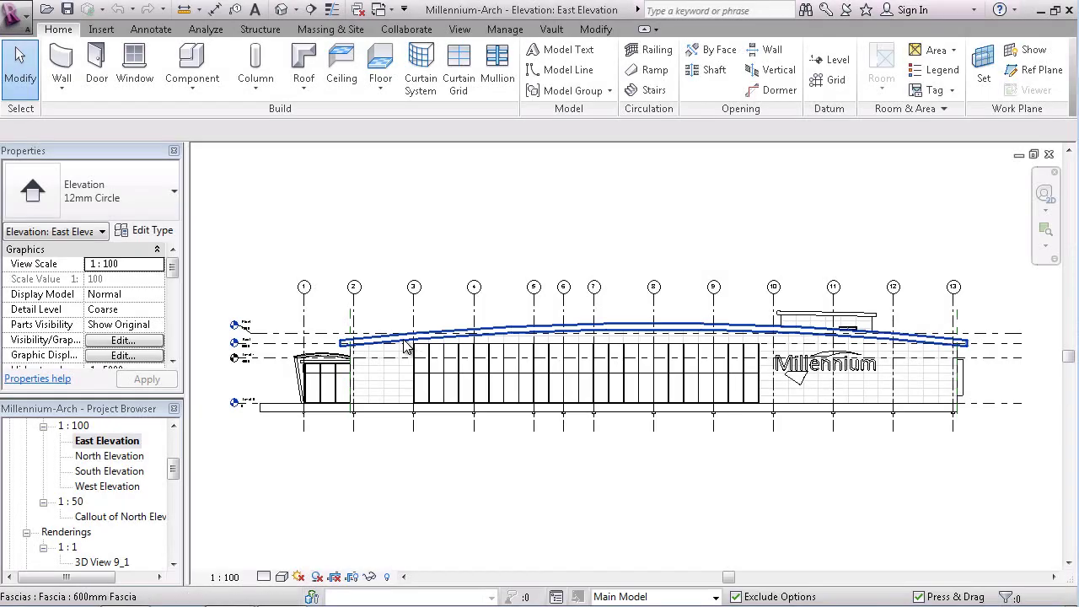
Drag the storefront curtain wall's top below the roof beam and add the Revit file to Vault.
{"action": "scroll", "coordinate": [408, 349], "scroll_direction": "up", "scroll_amount": 2}
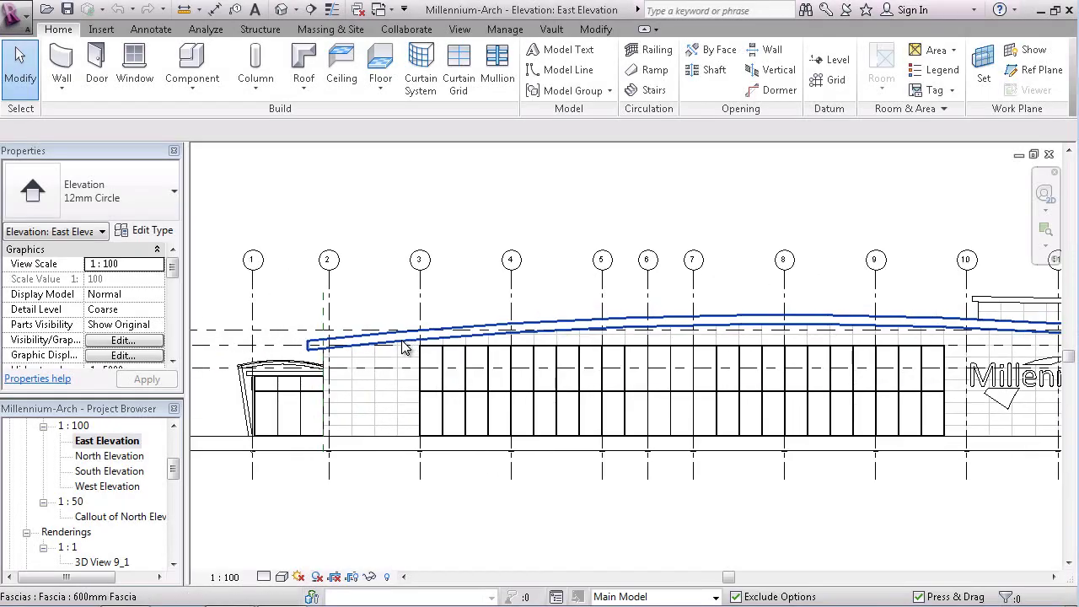
{"action": "scroll", "coordinate": [409, 349], "scroll_direction": "up", "scroll_amount": 1}
{"action": "scroll", "coordinate": [408, 349], "scroll_direction": "up", "scroll_amount": 1}
{"action": "left_click", "coordinate": [635, 356]}
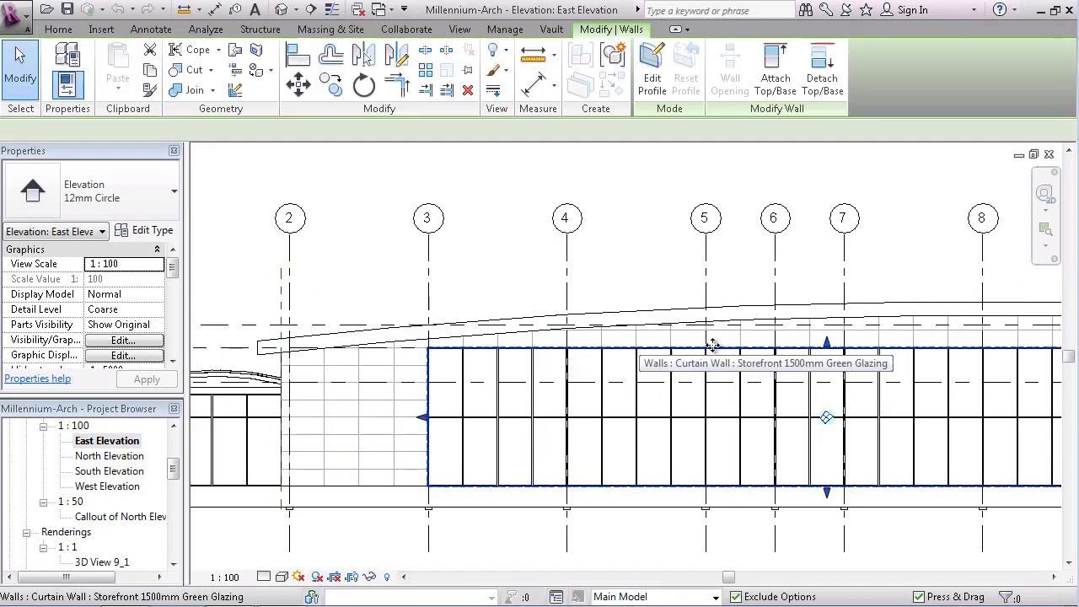
{"action": "left_click_drag", "start_coordinate": [829, 347], "coordinate": [827, 368]}
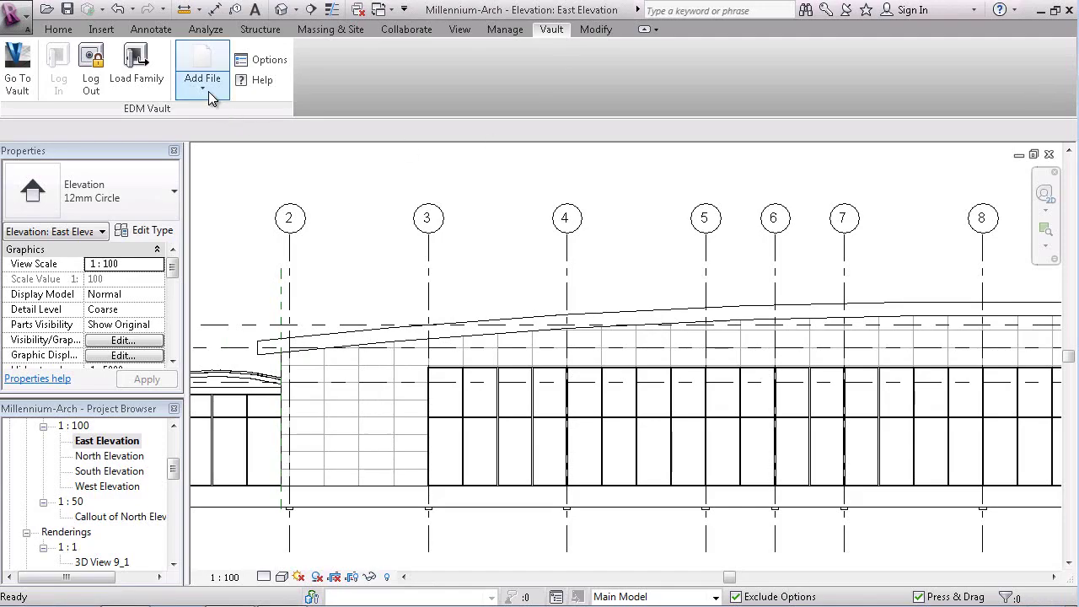
{"action": "left_click", "coordinate": [204, 89]}
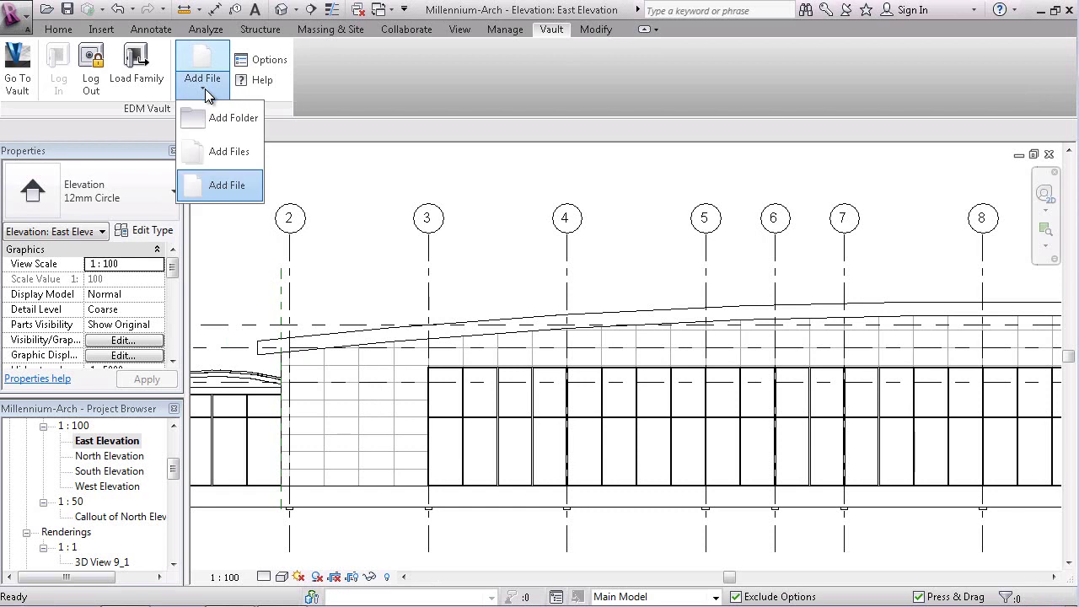
{"action": "left_click", "coordinate": [226, 187]}
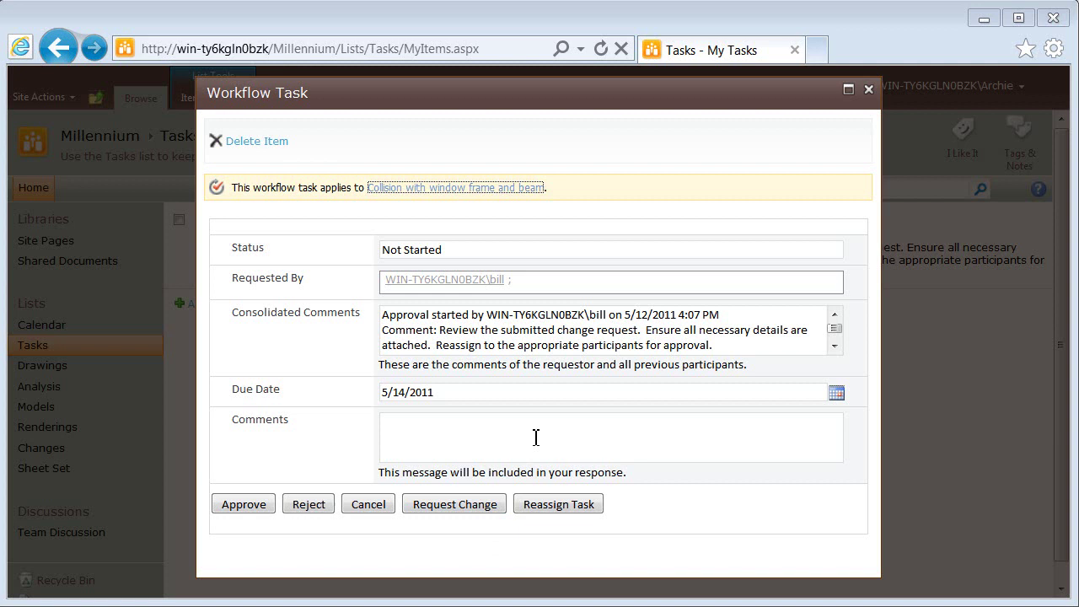
Approve the collision task with the comment 'esign has been updated and a new sheet set is published.'.
{"action": "left_click", "coordinate": [536, 437]}
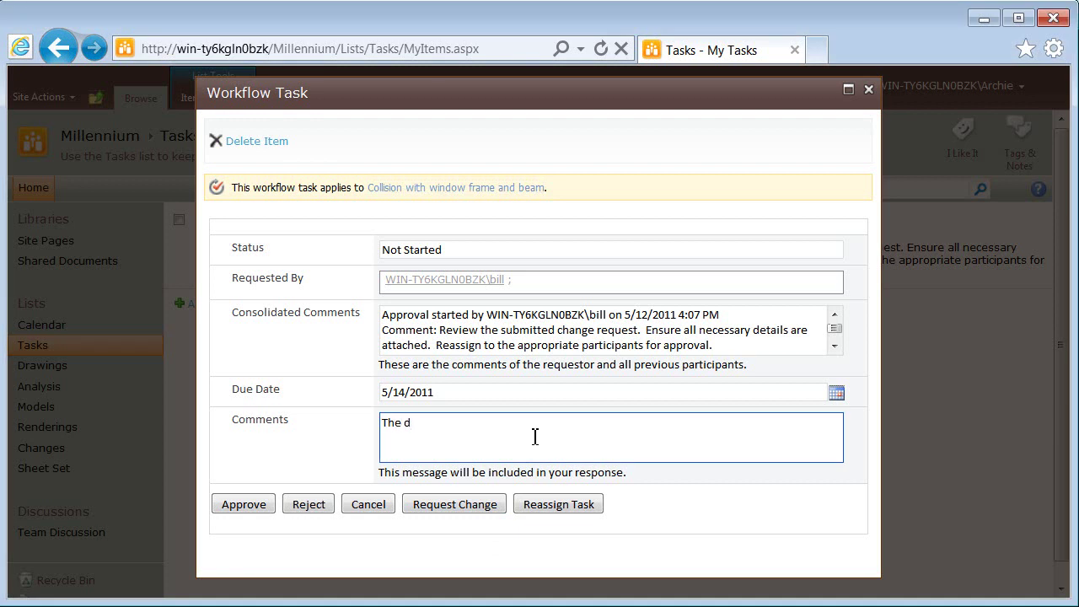
{"action": "type", "text": "esign has been updated and a new sheet set is published."}
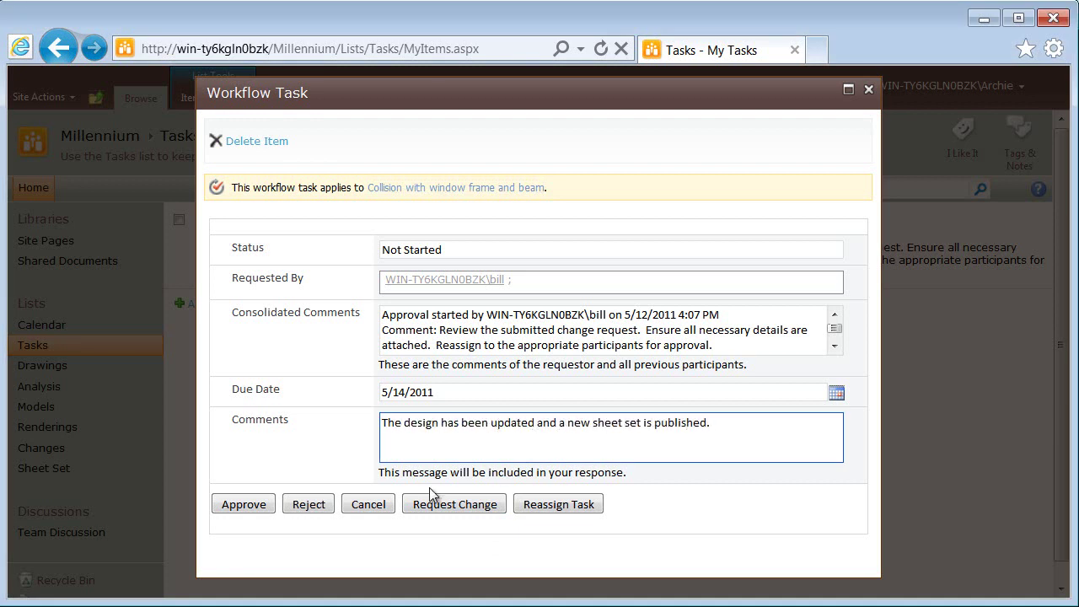
{"action": "left_click", "coordinate": [244, 505]}
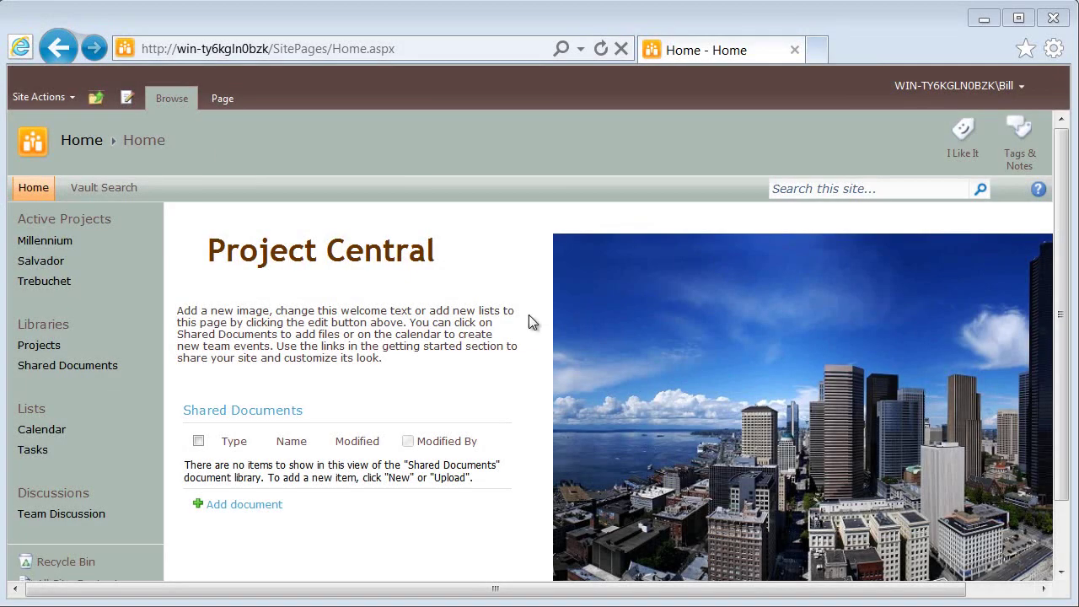
Search Vault for 'eastelevation' and view the East Elevation .dwg file's Vault details.
{"action": "left_click", "coordinate": [104, 186]}
{"action": "type", "text": "eastelevation"}
{"action": "key", "text": "Return"}
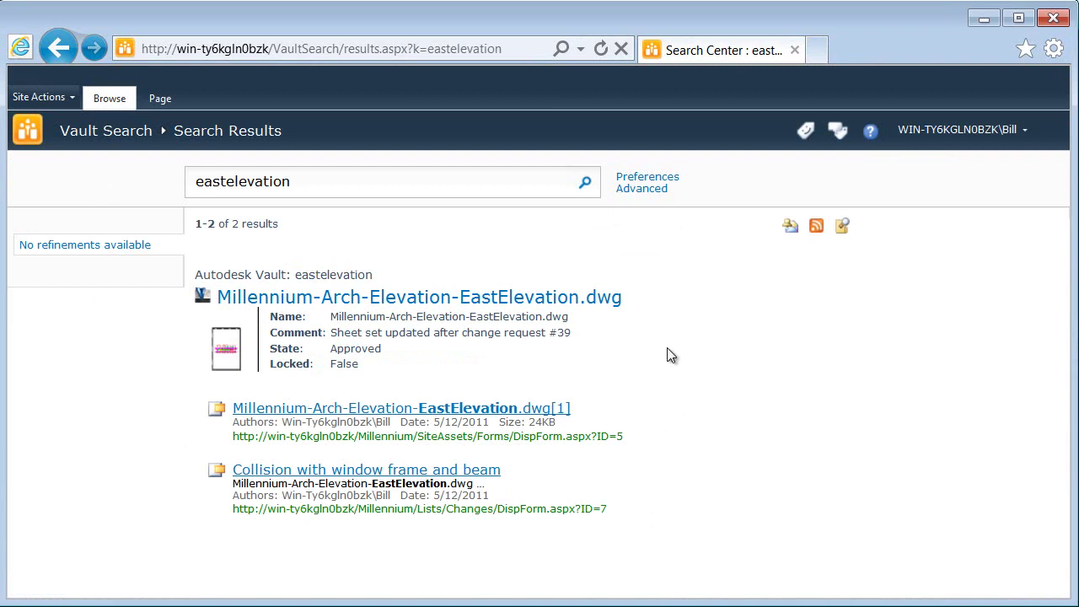
{"action": "left_click", "coordinate": [564, 299]}
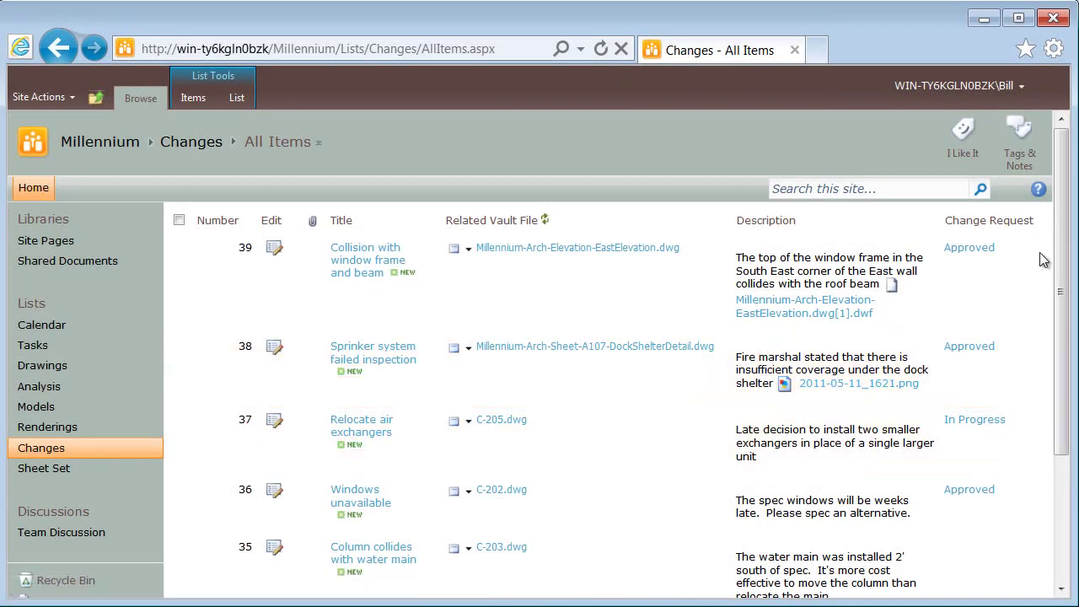
Review request 39's approval workflow status, then return to the Changes list.
{"action": "left_click", "coordinate": [967, 251]}
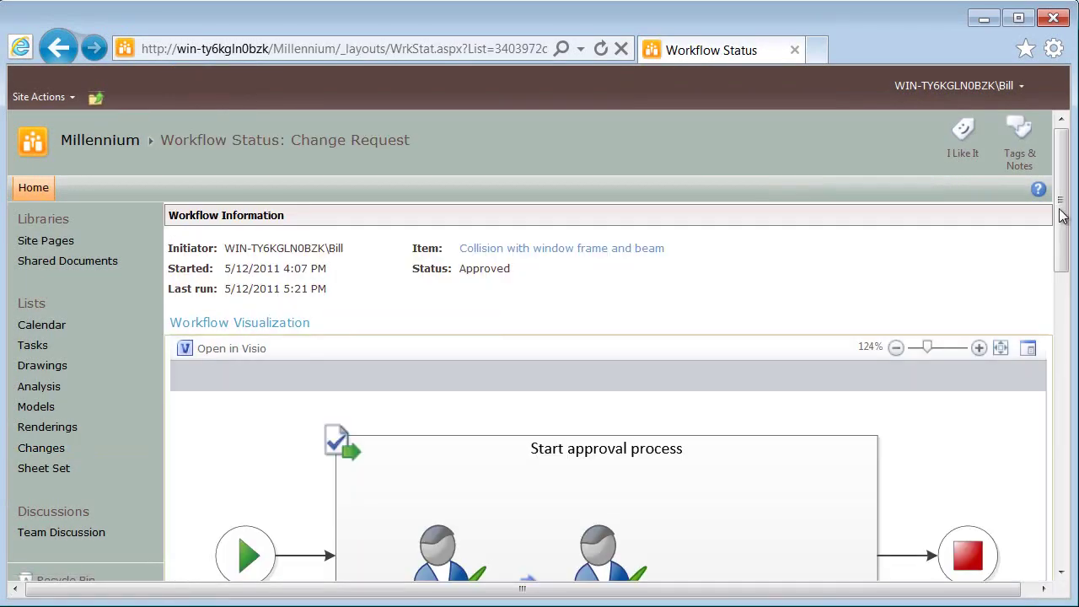
{"action": "left_click_drag", "start_coordinate": [1061, 215], "coordinate": [1072, 350]}
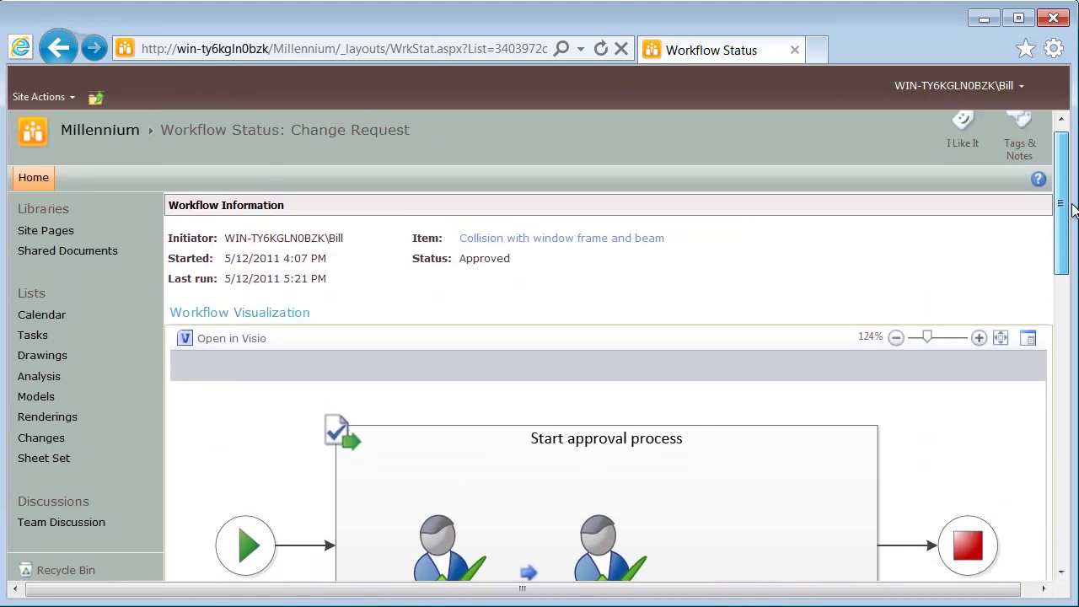
{"action": "left_click_drag", "start_coordinate": [1073, 350], "coordinate": [1063, 202]}
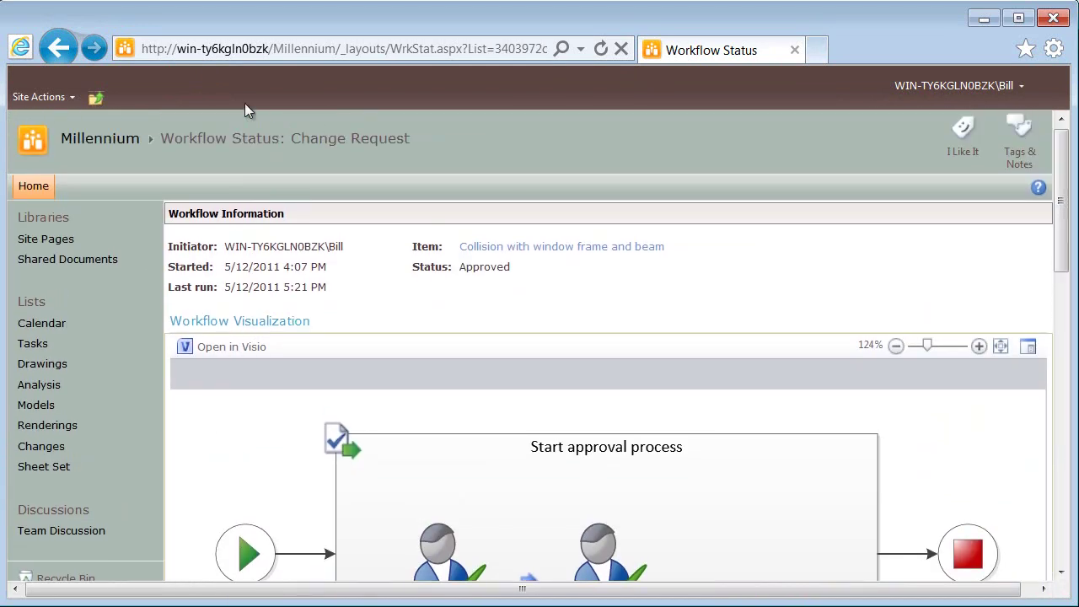
{"action": "left_click", "coordinate": [57, 48]}
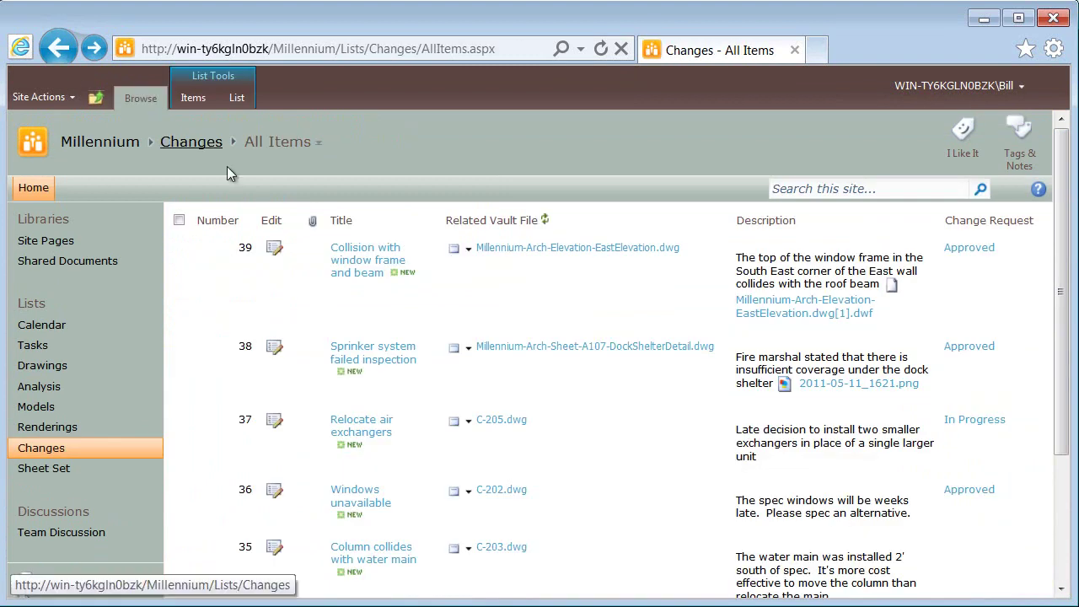
Download the updated East Elevation DWF from its Vault record and open it in Design Review.
{"action": "left_click", "coordinate": [502, 250]}
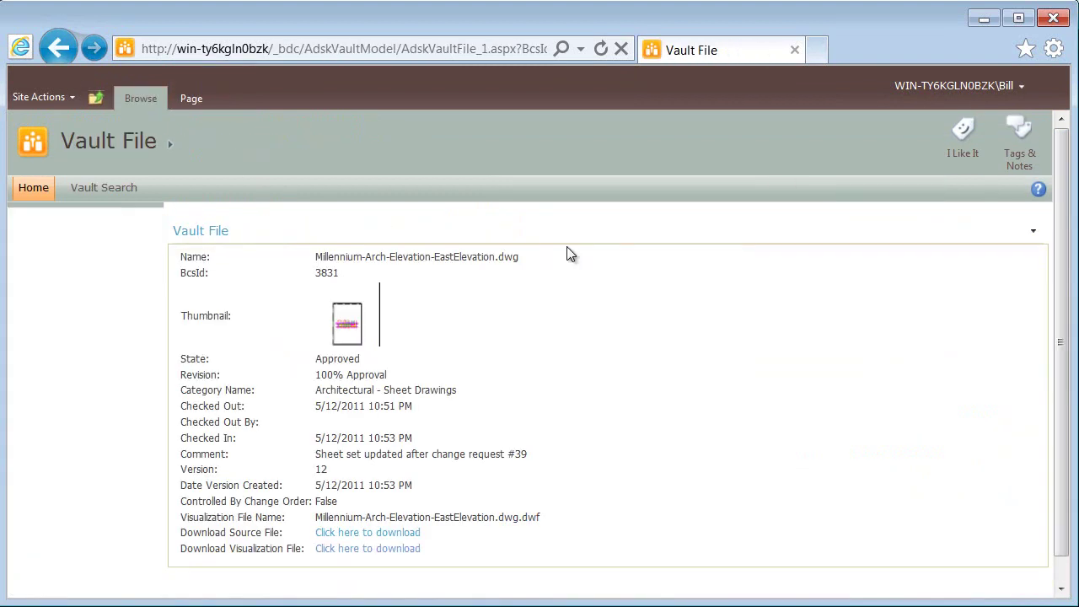
{"action": "left_click", "coordinate": [387, 552]}
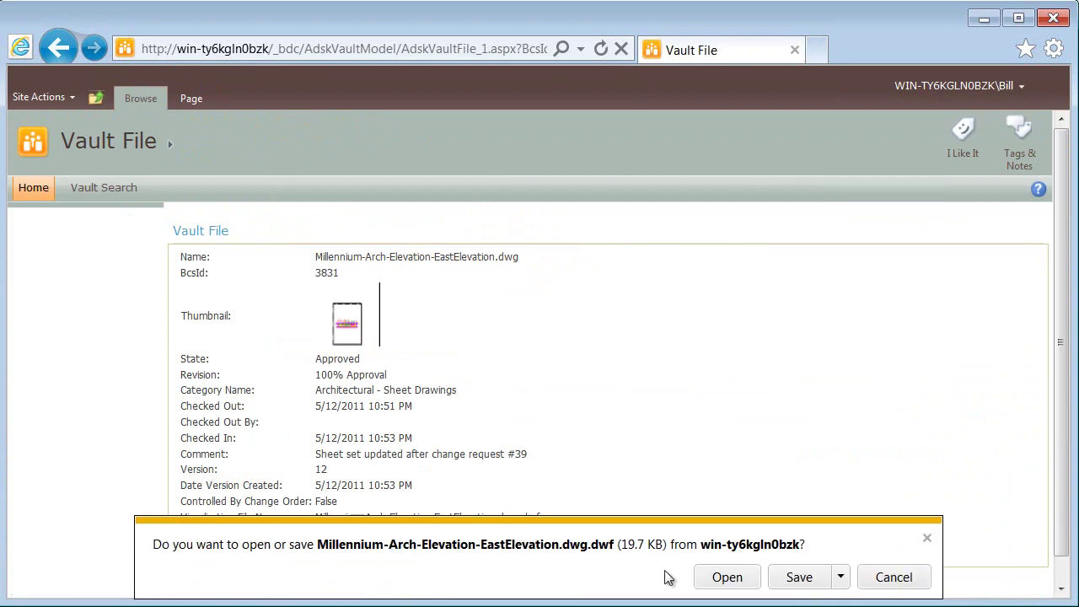
{"action": "left_click", "coordinate": [743, 584]}
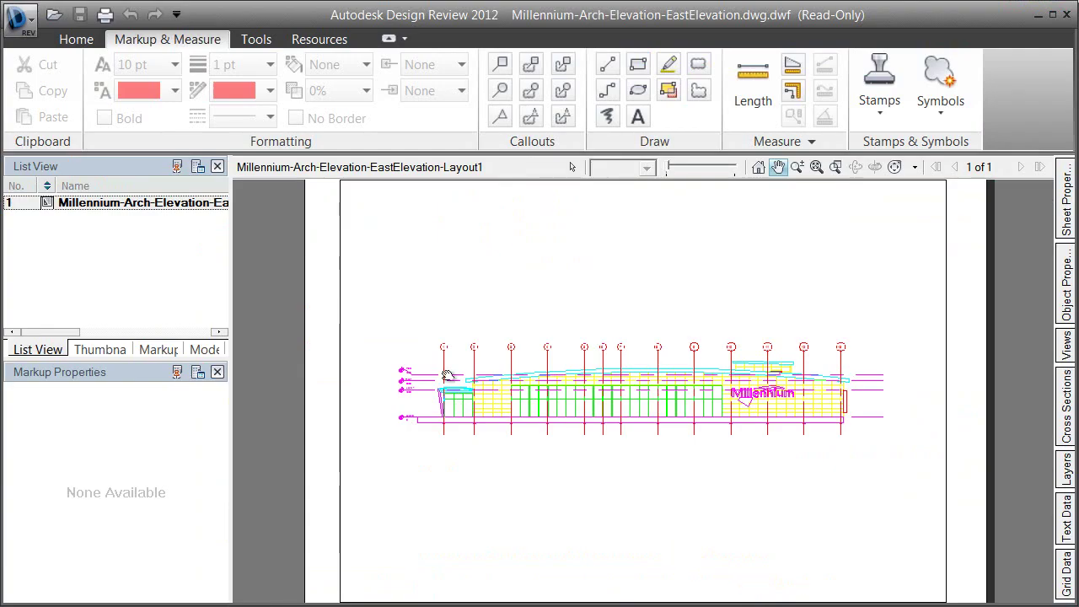